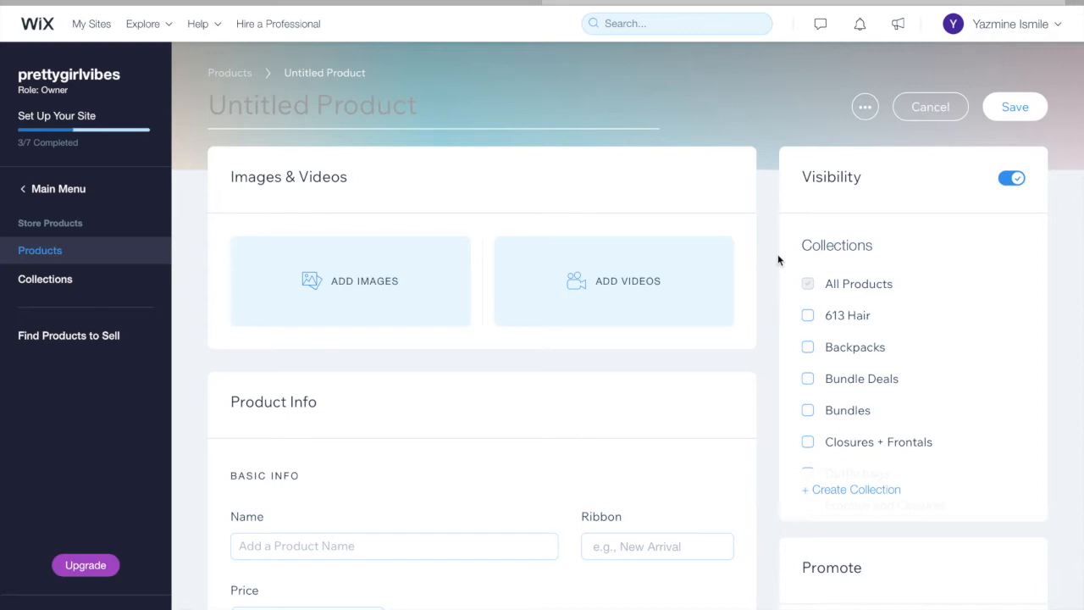
Step: Name the new product "5x5 Closure"
{"action": "type", "text": "5x"}
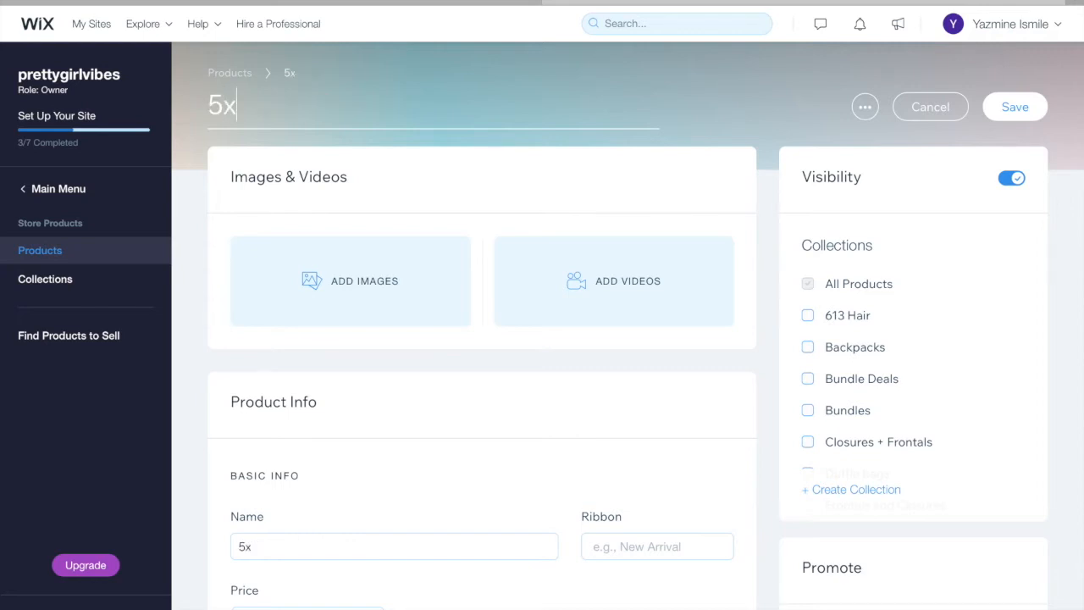
{"action": "type", "text": "5 Closr"}
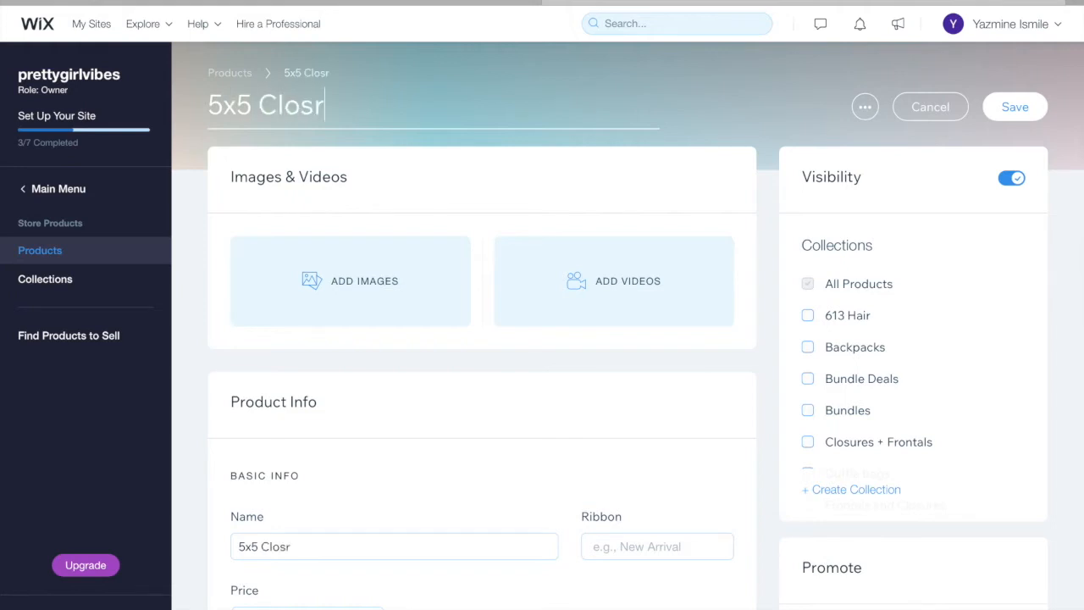
{"action": "key", "text": "BackSpace"}
{"action": "type", "text": "ures"}
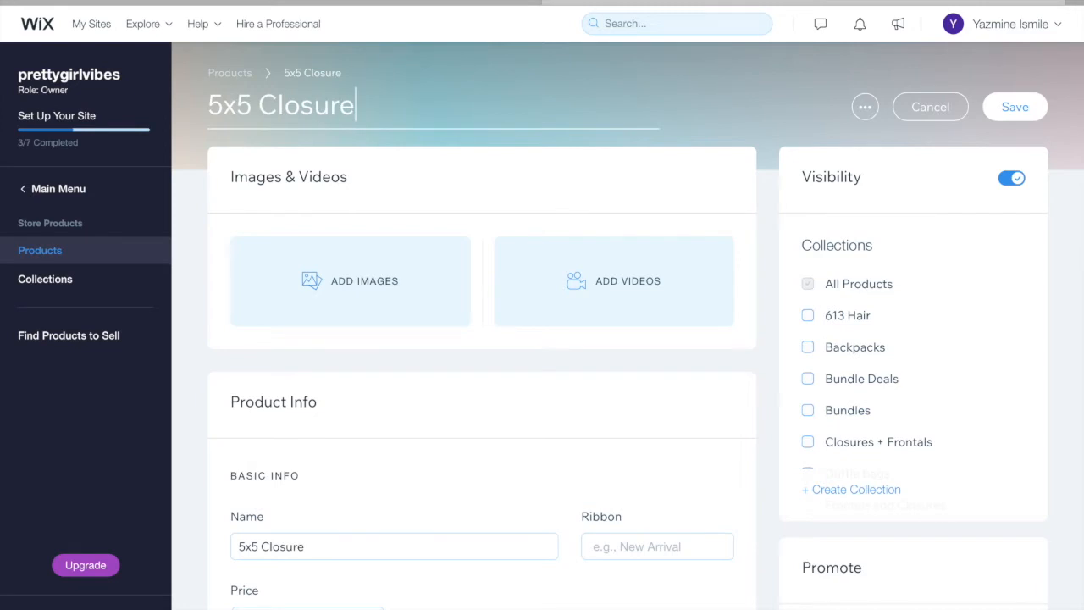
{"action": "key", "text": "BackSpace"}
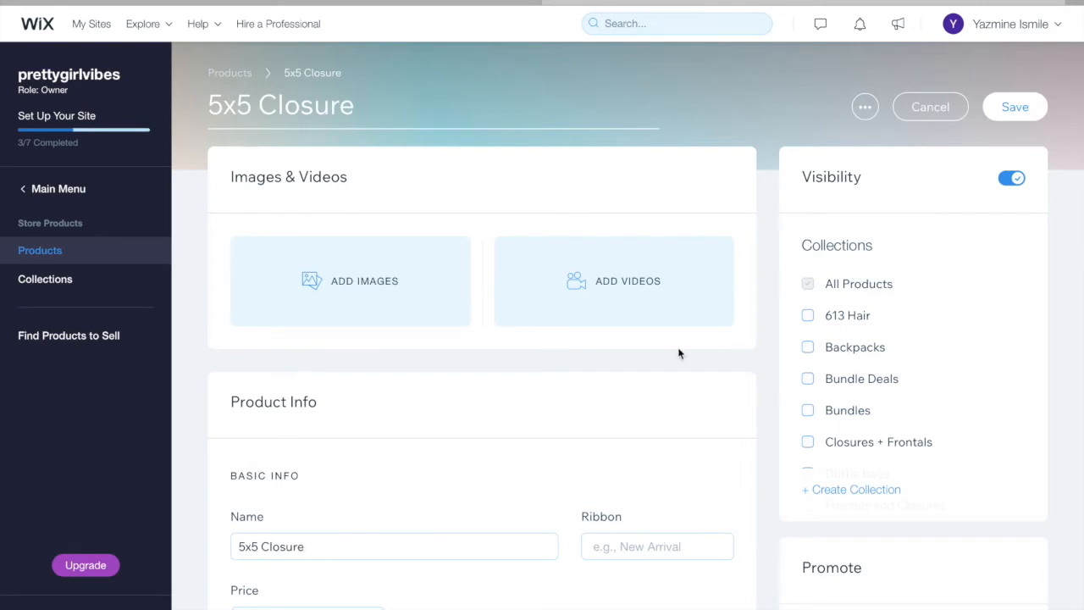
Step: Add the existing site image of the straight 5-inch closure (Evan-Hair-Virgin-Straight) to the product
{"action": "left_click", "coordinate": [382, 286]}
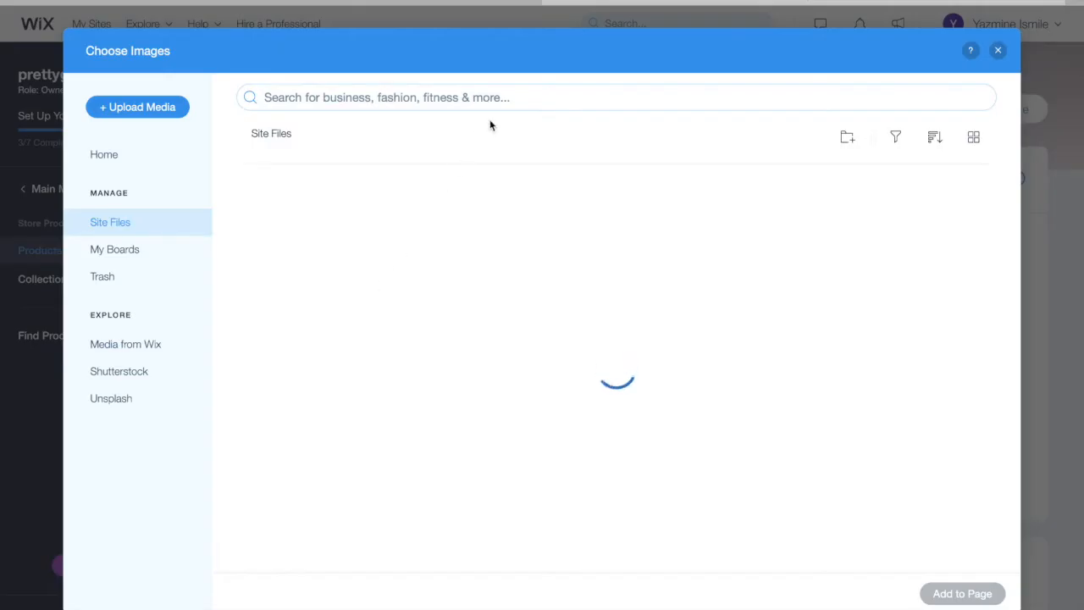
{"action": "scroll", "coordinate": [464, 265], "scroll_direction": "down", "scroll_amount": 2}
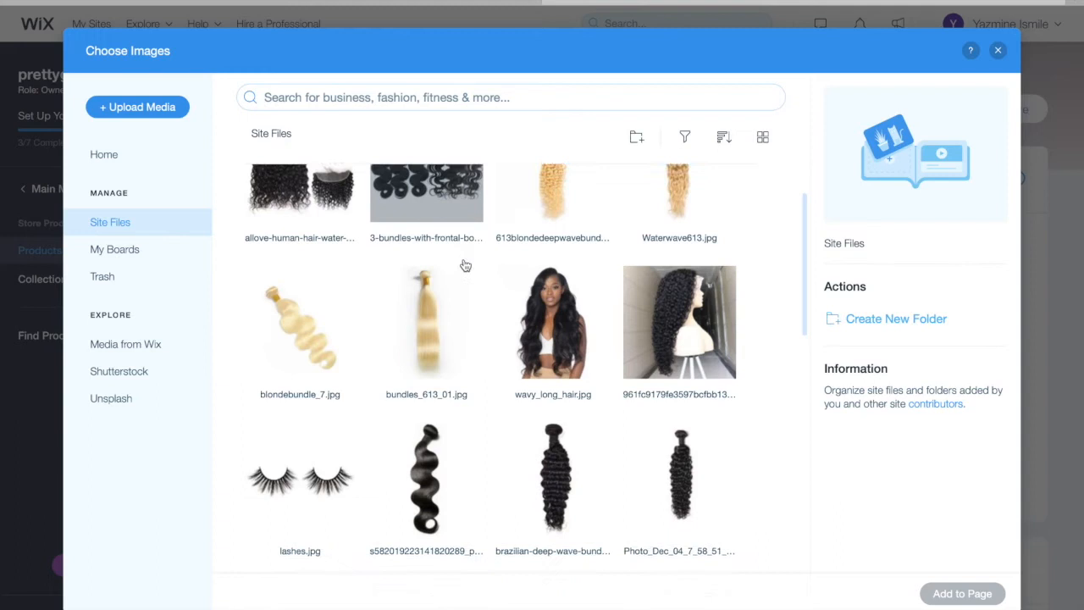
{"action": "scroll", "coordinate": [465, 266], "scroll_direction": "down", "scroll_amount": 5}
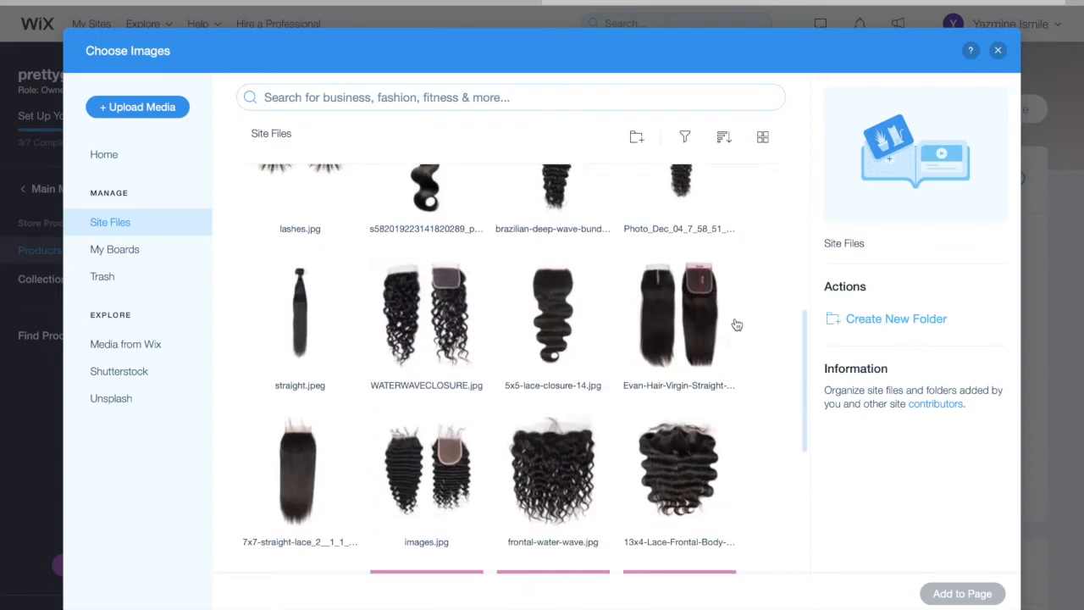
{"action": "left_click", "coordinate": [696, 328]}
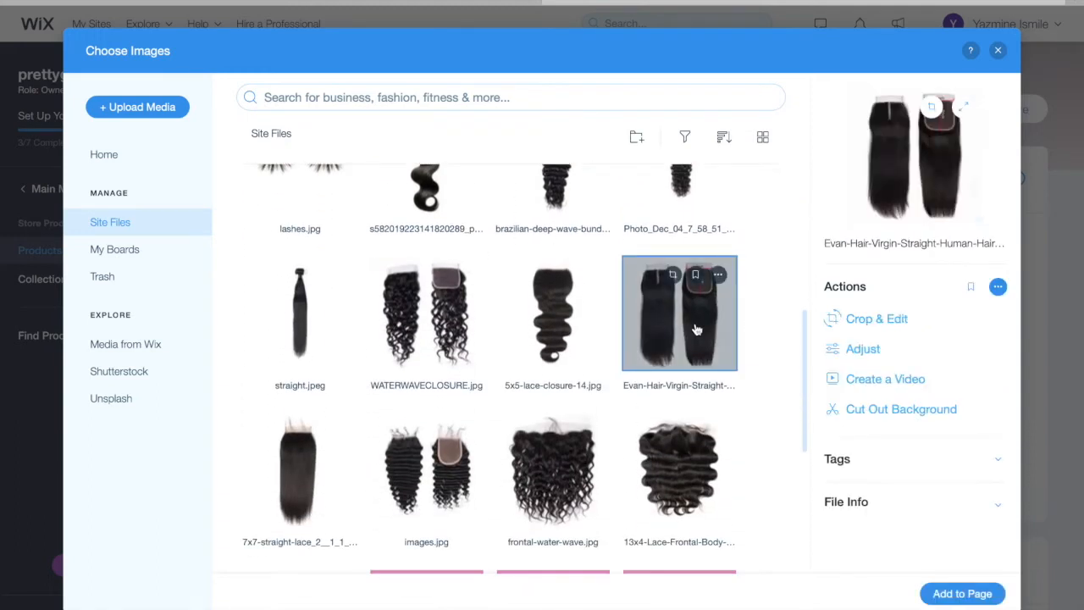
{"action": "left_click", "coordinate": [962, 593]}
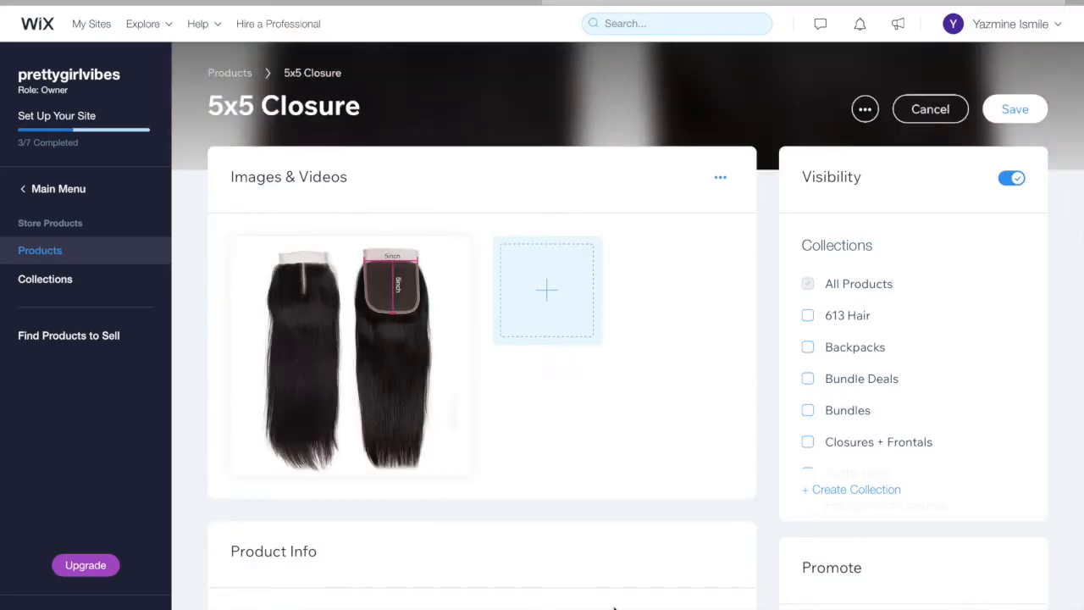
Step: Create a new collection named "Closures" and assign the product to it
{"action": "scroll", "coordinate": [599, 588], "scroll_direction": "down", "scroll_amount": 1}
{"action": "scroll", "coordinate": [879, 406], "scroll_direction": "down", "scroll_amount": 1}
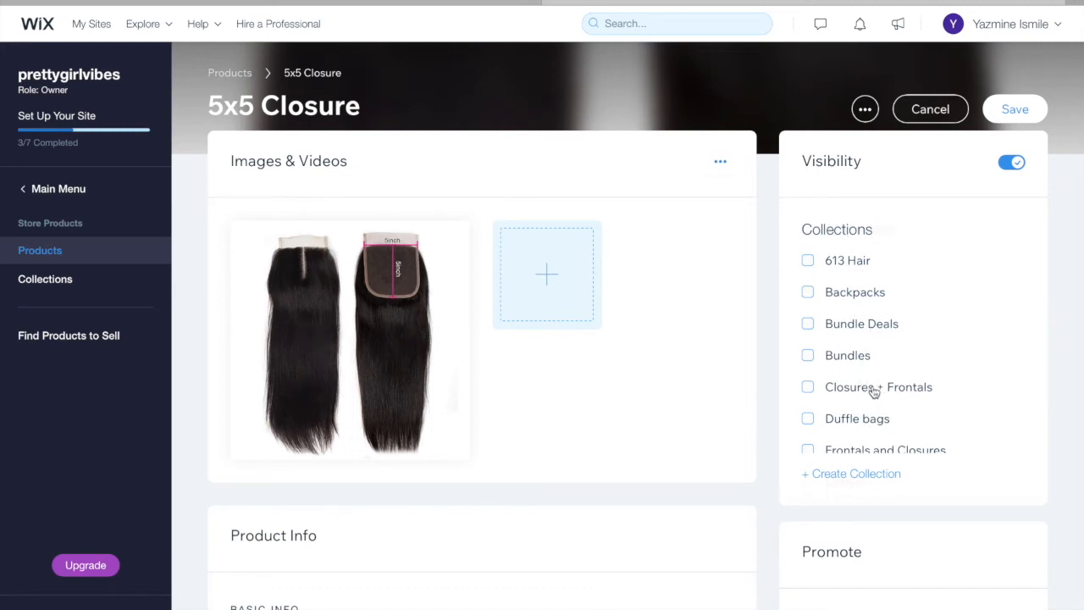
{"action": "left_click", "coordinate": [864, 475]}
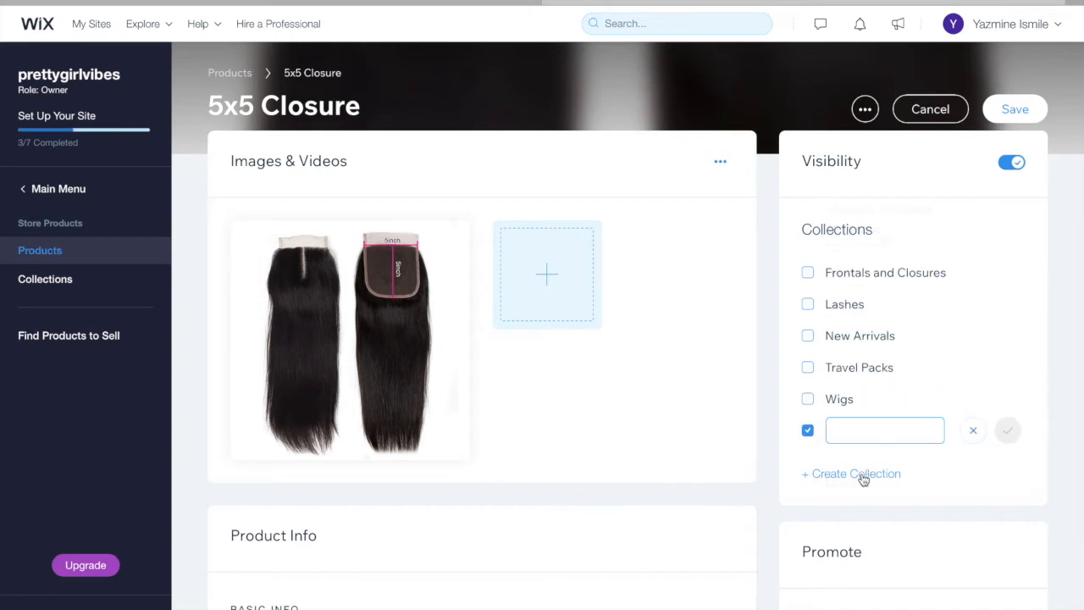
{"action": "type", "text": "Closures"}
{"action": "left_click", "coordinate": [1007, 431]}
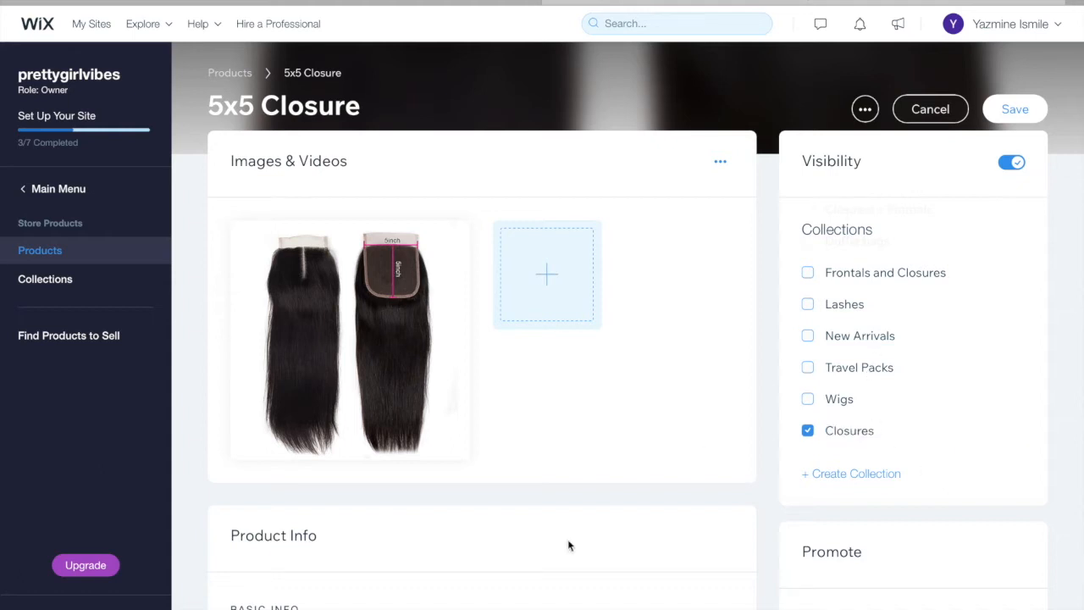
Step: Set the product's price to C$55
{"action": "scroll", "coordinate": [568, 545], "scroll_direction": "down", "scroll_amount": 1}
{"action": "scroll", "coordinate": [568, 544], "scroll_direction": "down", "scroll_amount": 5}
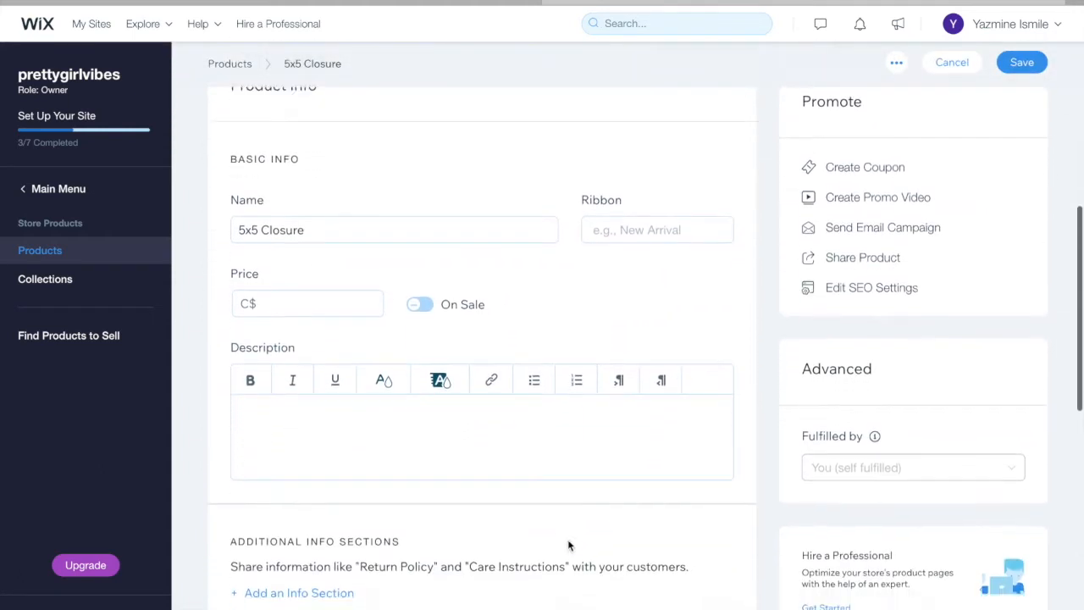
{"action": "left_click", "coordinate": [268, 249]}
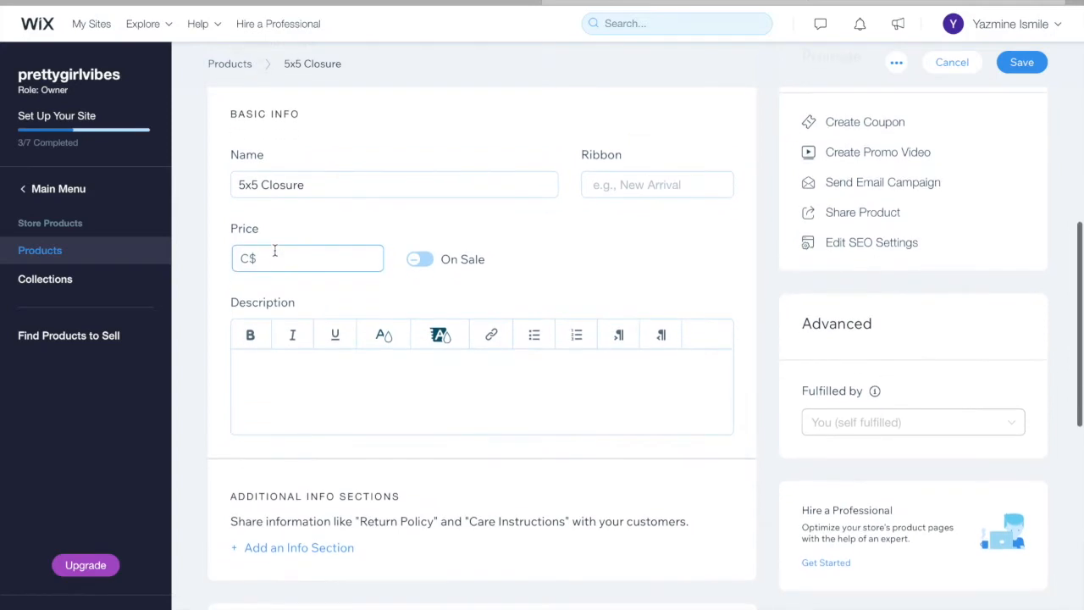
{"action": "type", "text": "55"}
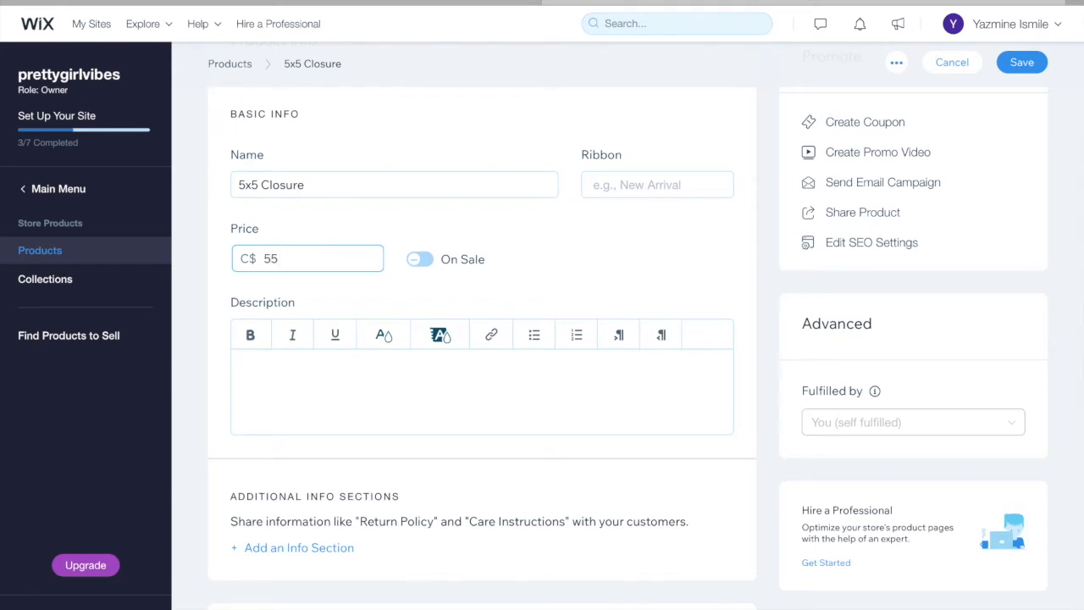
Step: Write the description's first line: "Closure is a 5x5 closure carefully crafted with hand-tied knots."
{"action": "left_click", "coordinate": [271, 392]}
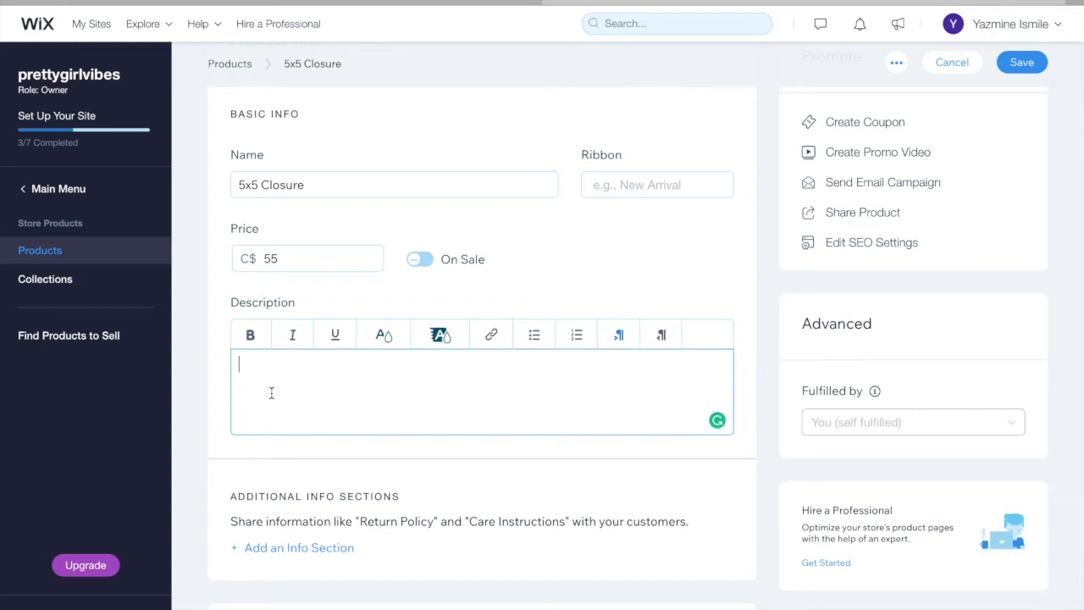
{"action": "type", "text": "Closure is a 5x5 closure."}
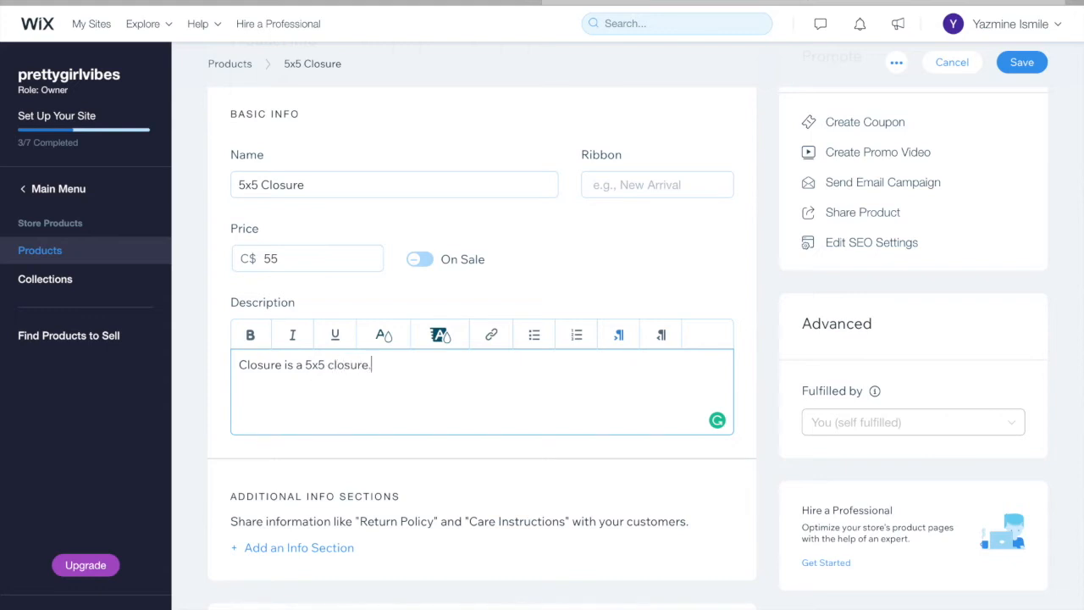
{"action": "key", "text": "BackSpace"}
{"action": "type", "text": "hand-ti"}
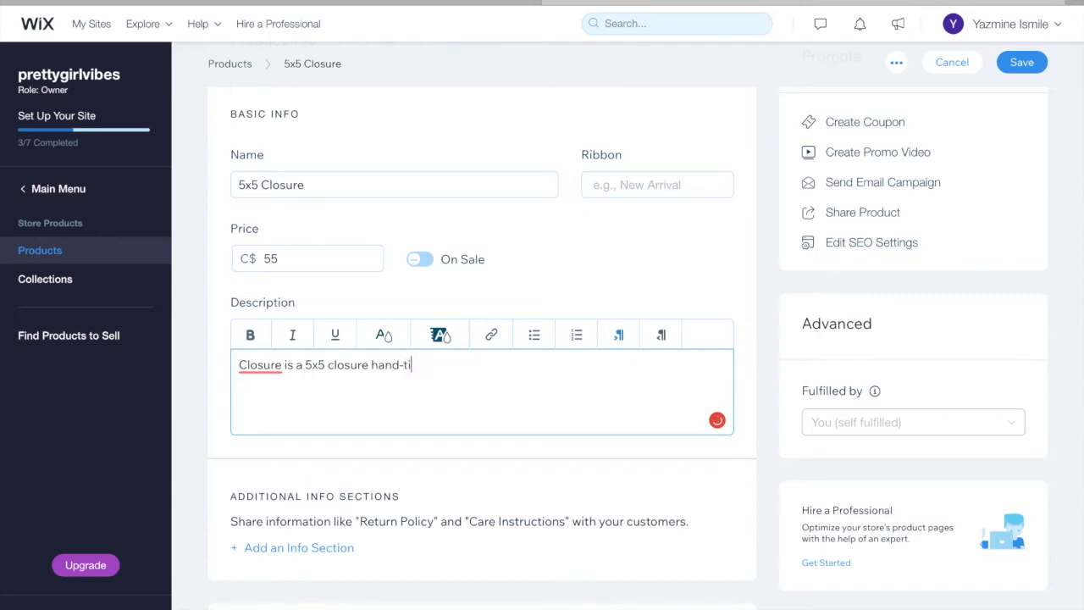
{"action": "type", "text": "ed"}
{"action": "left_click", "coordinate": [372, 364]}
{"action": "type", "text": "carefully "}
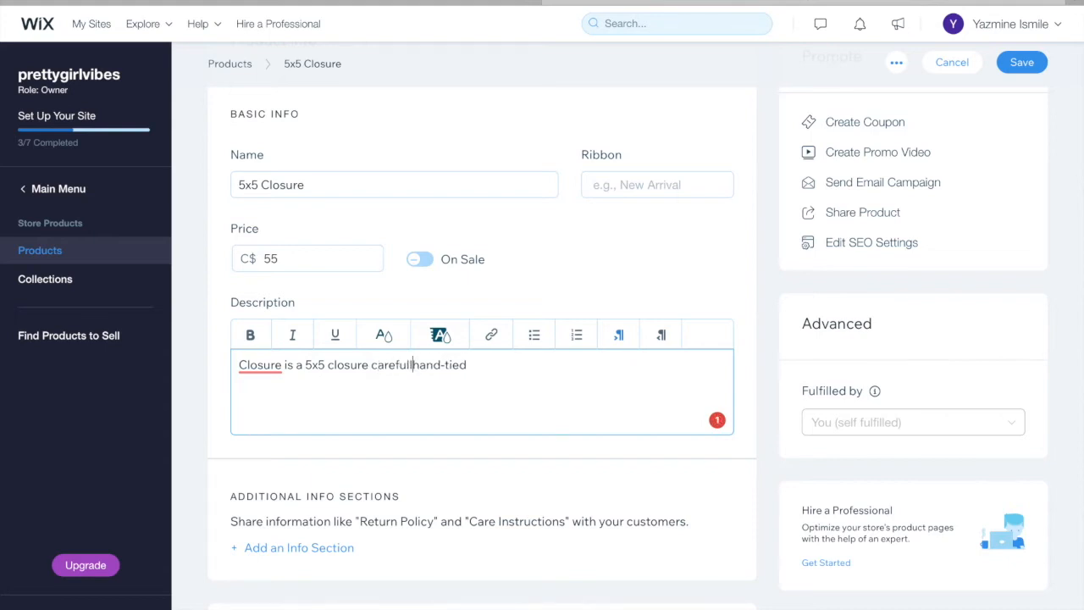
{"action": "type", "text": "crafter=d"}
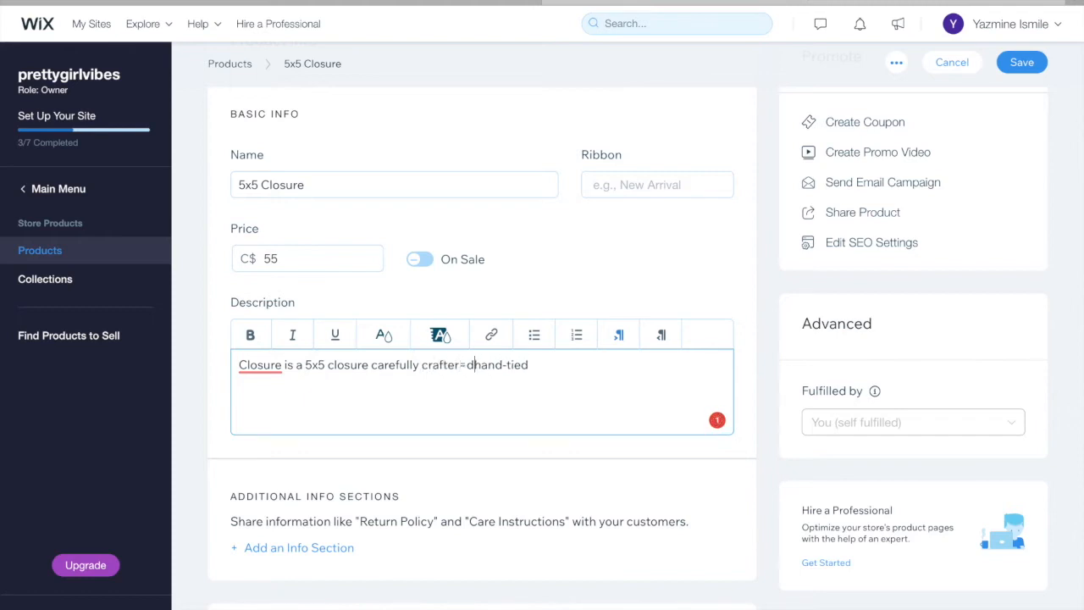
{"action": "key", "text": "BackSpace"}
{"action": "type", "text": "d with hand-tied "}
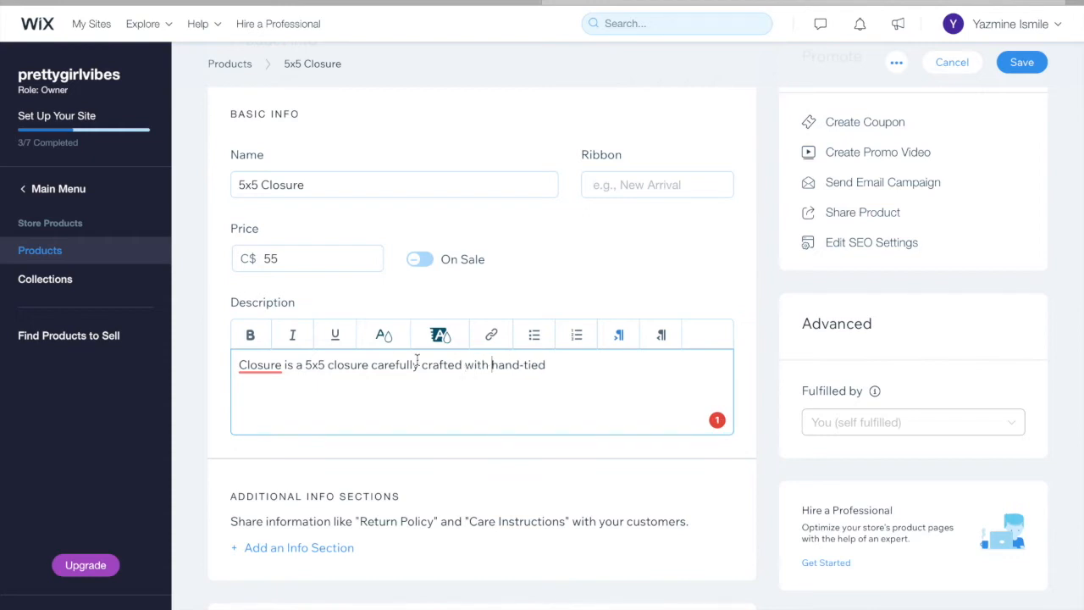
{"action": "type", "text": "know"}
{"action": "key", "text": "BackSpace"}
{"action": "type", "text": "ts."}
Step: Add a second description line reading "All closures are made with 100% virgin hair."
{"action": "key", "text": "Return"}
{"action": "type", "text": "closure is"}
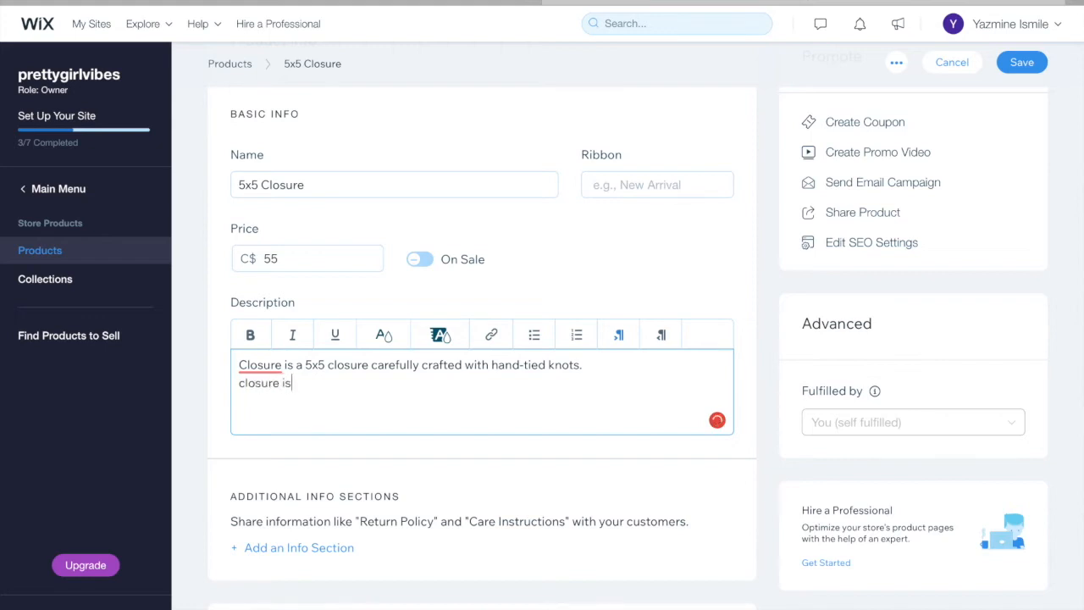
{"action": "key", "text": "BackSpace"}
{"action": "key", "text": "BackSpace"}
{"action": "key", "text": "BackSpace"}
{"action": "key", "text": "BackSpace"}
{"action": "key", "text": "BackSpace"}
{"action": "key", "text": "BackSpace"}
{"action": "key", "text": "BackSpace"}
{"action": "key", "text": "BackSpace"}
{"action": "key", "text": "BackSpace"}
{"action": "key", "text": "BackSpace"}
{"action": "type", "text": "All closures are "}
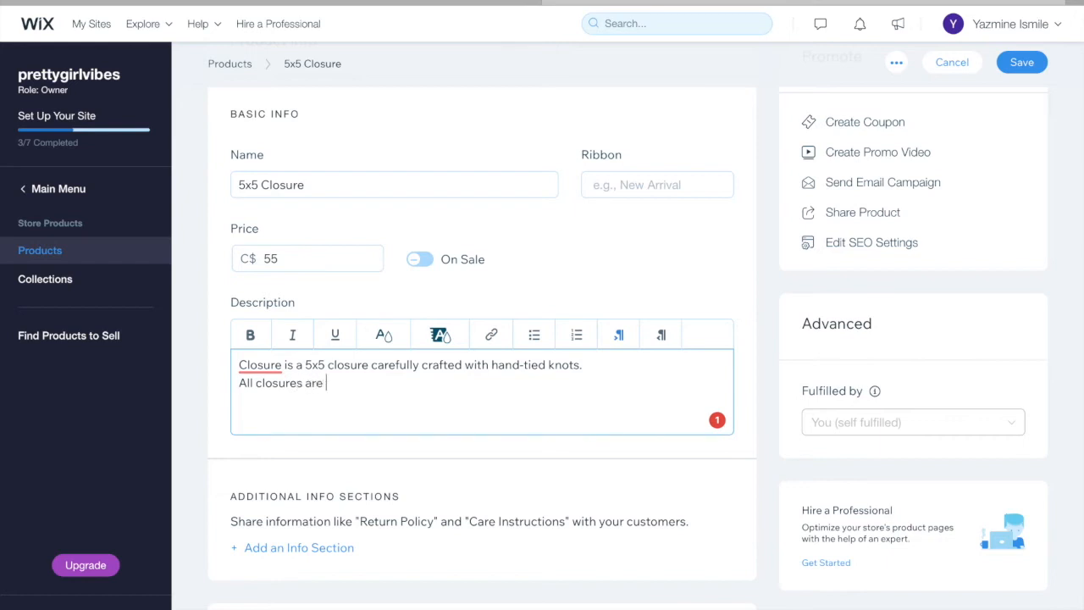
{"action": "type", "text": "made with 100% virgin hair."}
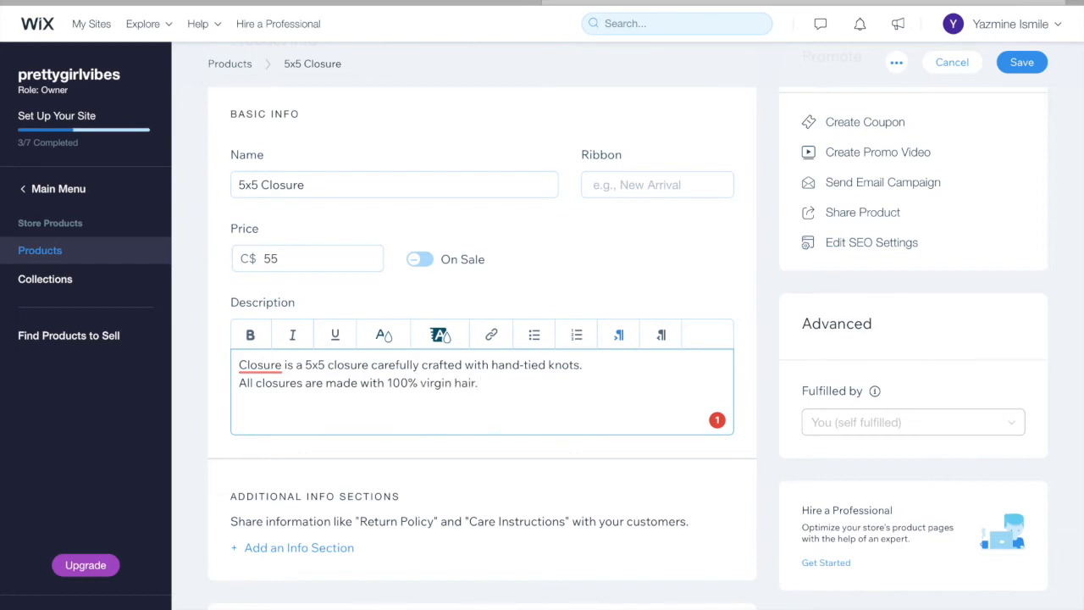
Step: Start a new product option for the closure and name it "Size"
{"action": "scroll", "coordinate": [482, 347], "scroll_direction": "down", "scroll_amount": 3}
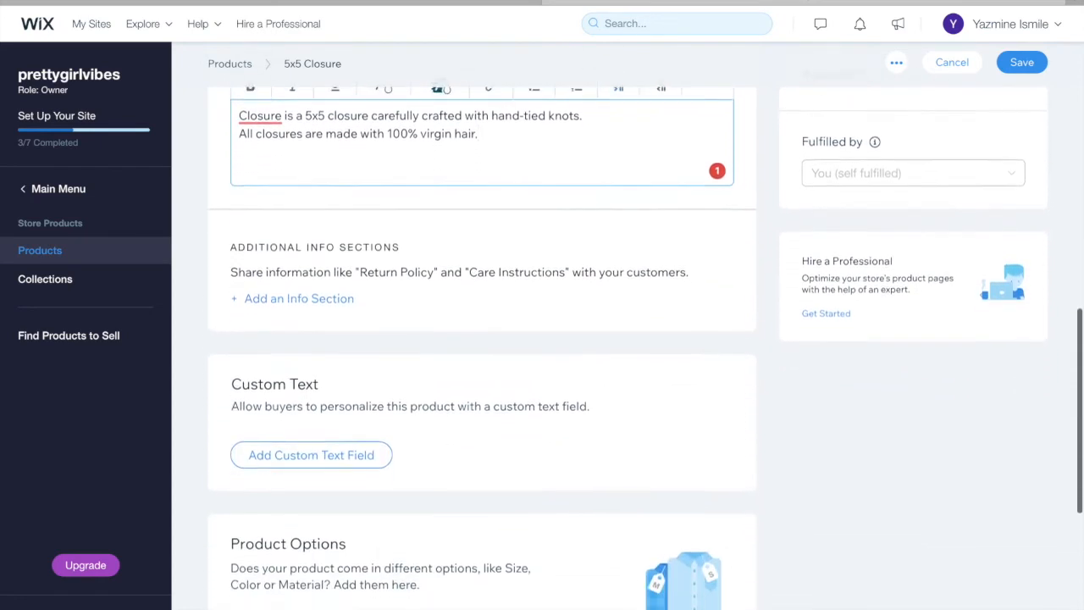
{"action": "scroll", "coordinate": [482, 347], "scroll_direction": "down", "scroll_amount": 1}
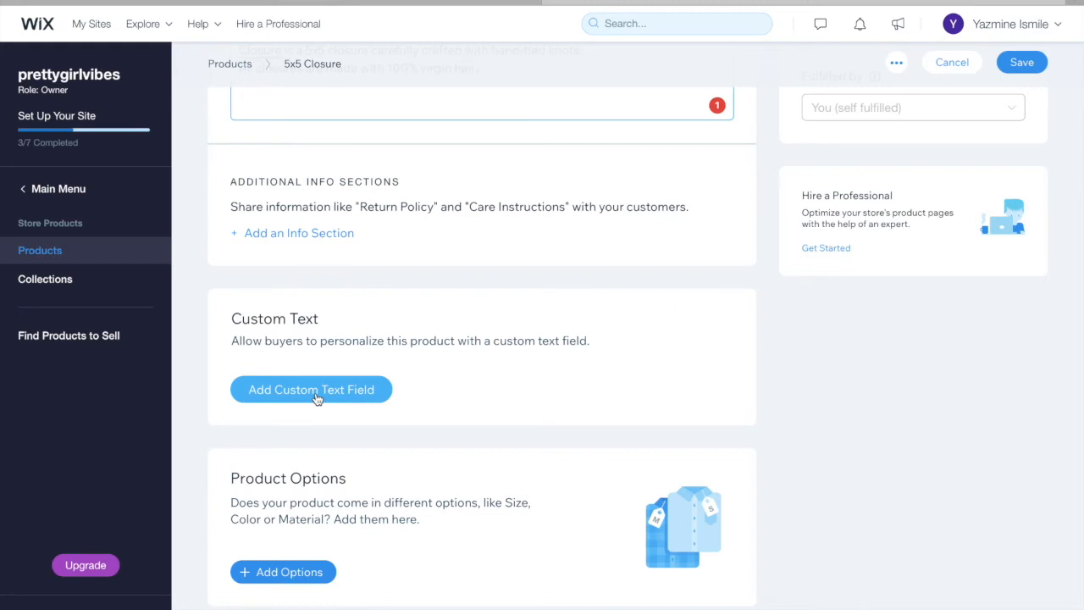
{"action": "scroll", "coordinate": [315, 398], "scroll_direction": "down", "scroll_amount": 2}
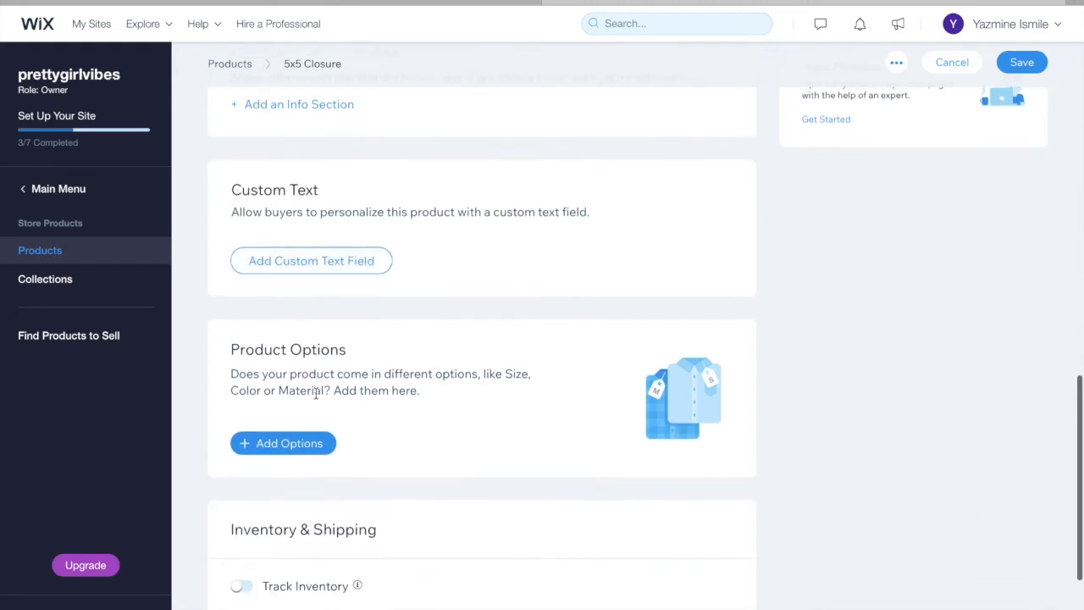
{"action": "scroll", "coordinate": [346, 380], "scroll_direction": "down", "scroll_amount": 1}
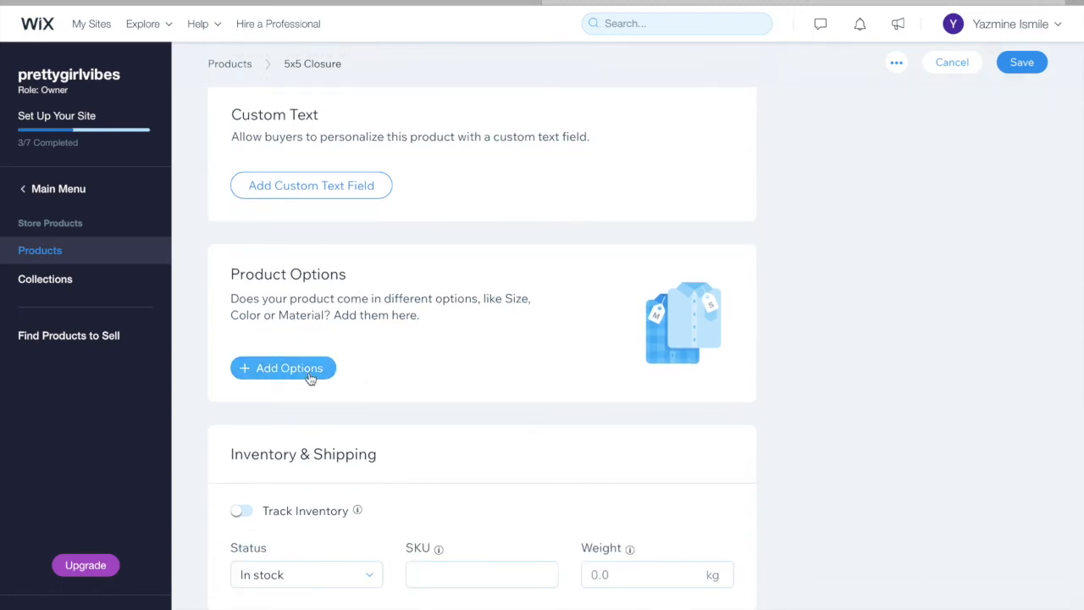
{"action": "left_click", "coordinate": [310, 379]}
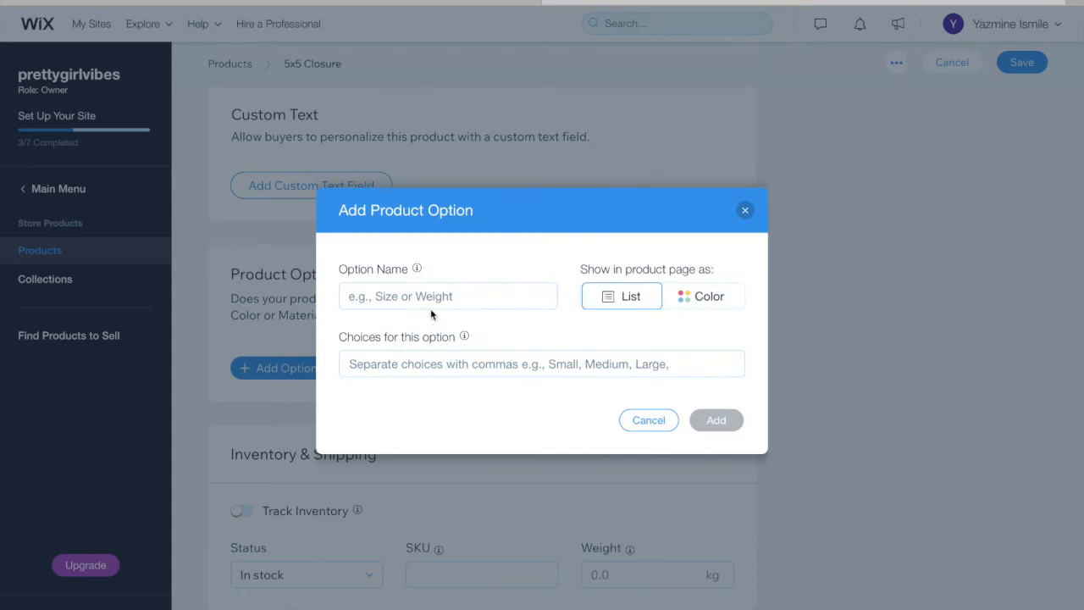
{"action": "left_click", "coordinate": [430, 305]}
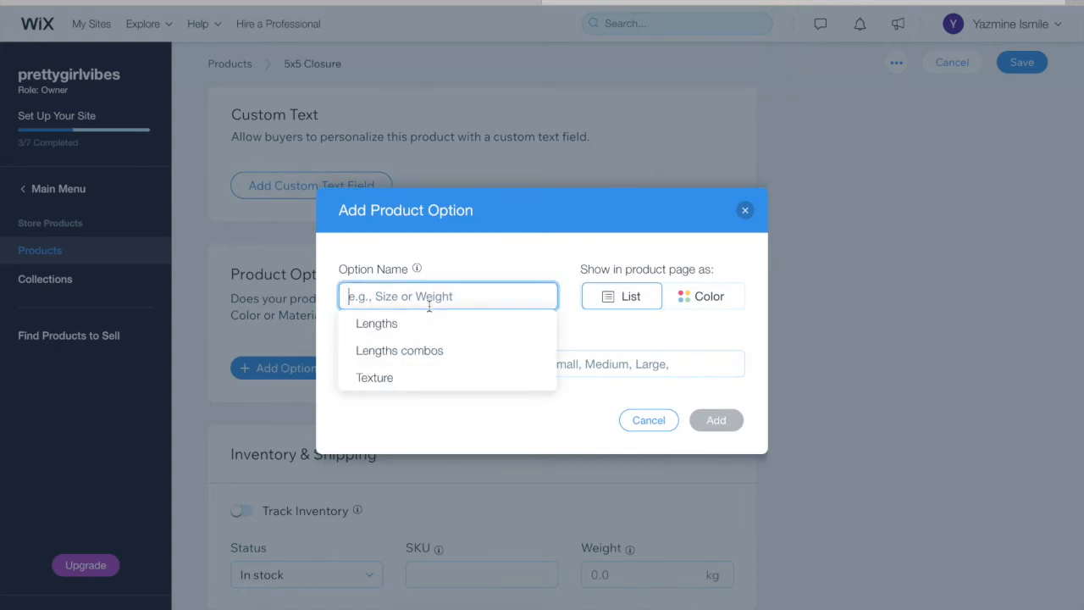
{"action": "type", "text": "Size"}
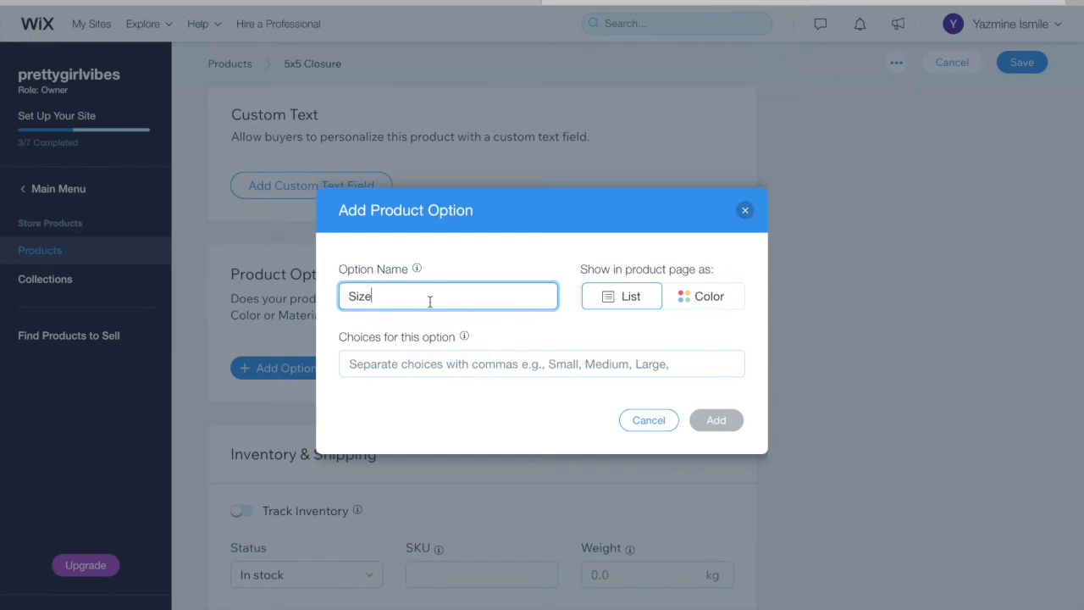
Step: Enter 10', 12' and 14' as separate choices for the product option
{"action": "left_click", "coordinate": [406, 360]}
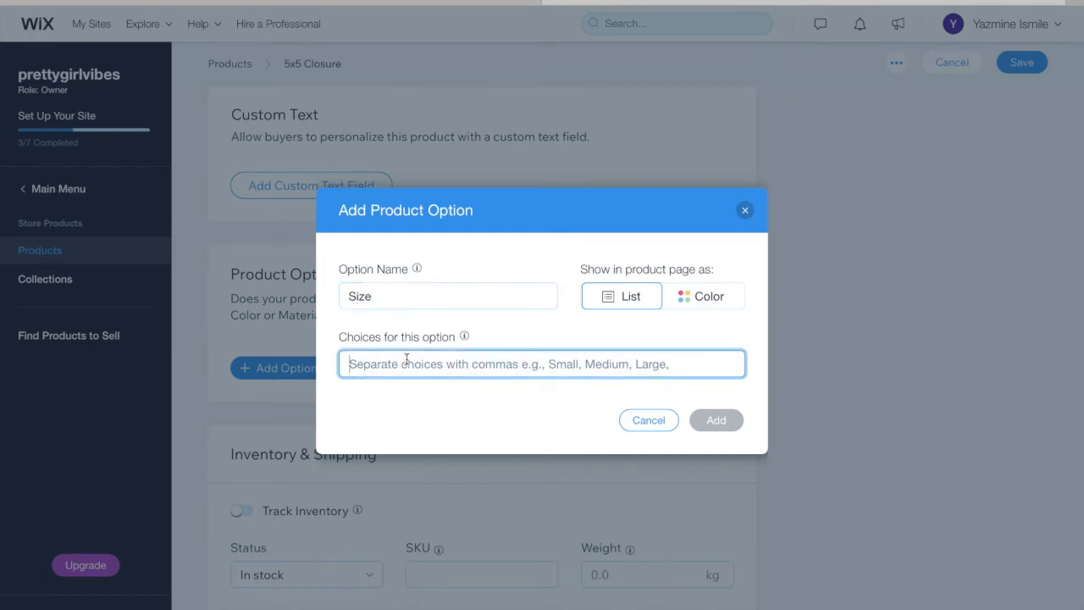
{"action": "type", "text": "10"}
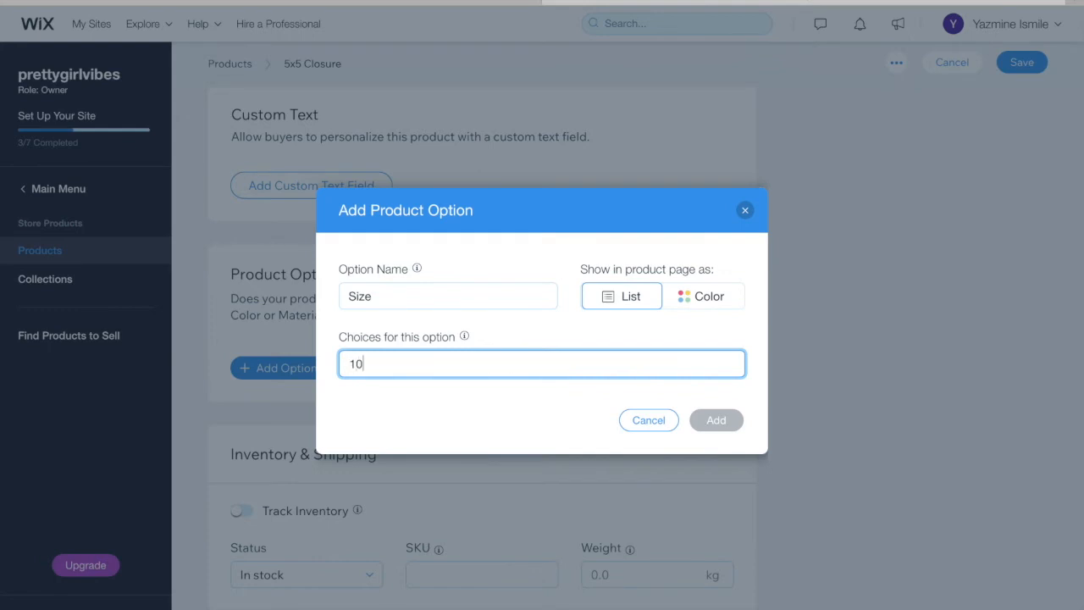
{"action": "key", "text": "Return"}
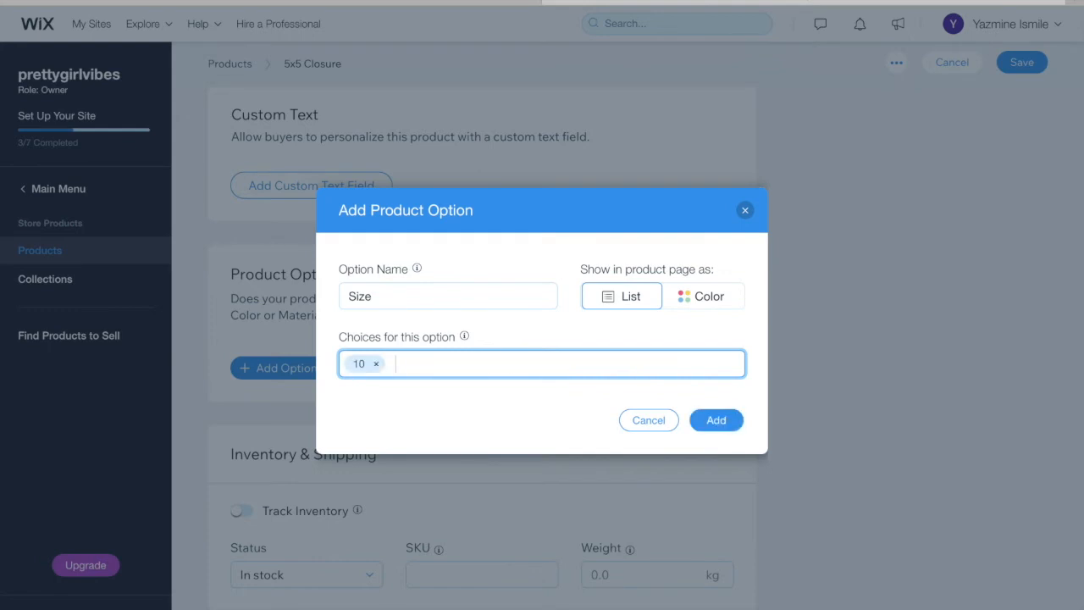
{"action": "key", "text": "BackSpace"}
{"action": "type", "text": "10"}
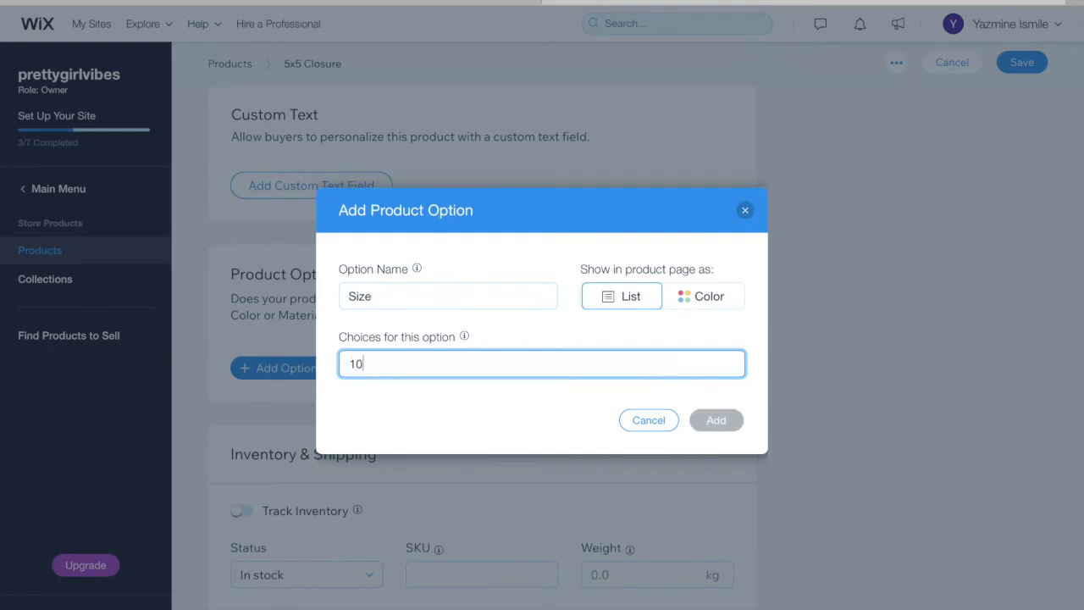
{"action": "type", "text": "'"}
{"action": "key", "text": "Return"}
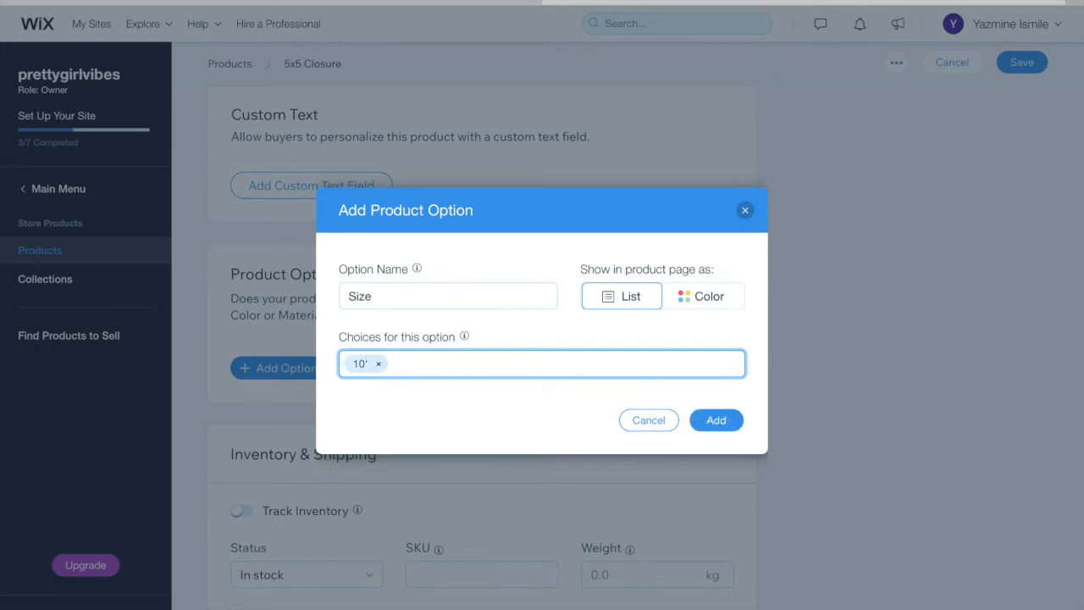
{"action": "type", "text": "12'"}
{"action": "key", "text": "Return"}
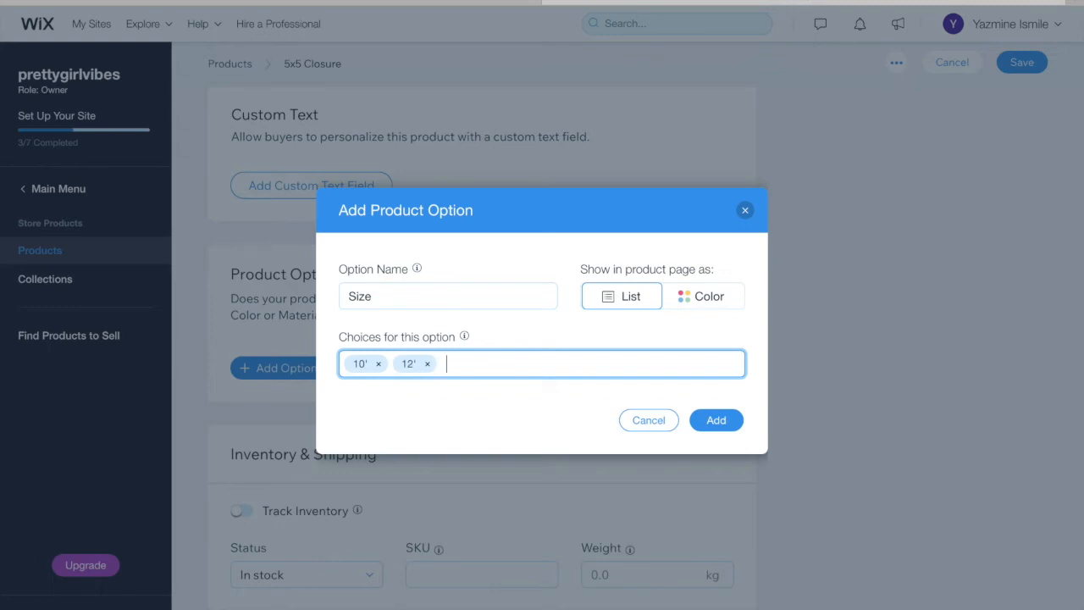
{"action": "type", "text": "14'"}
{"action": "key", "text": "Return"}
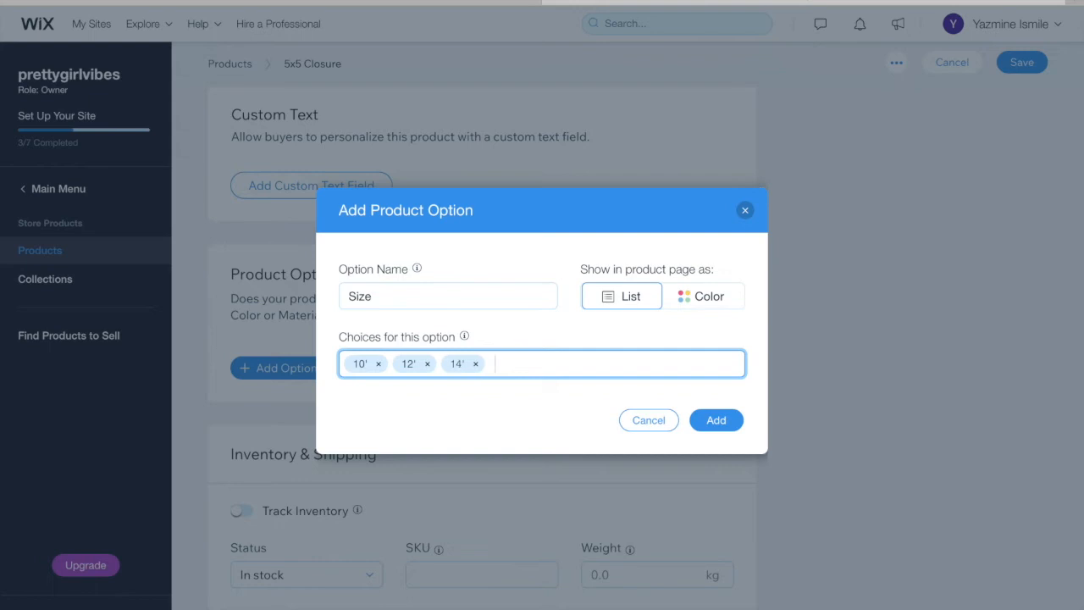
Step: Rename the product option to "Lengths"
{"action": "left_click_drag", "start_coordinate": [372, 293], "coordinate": [333, 294]}
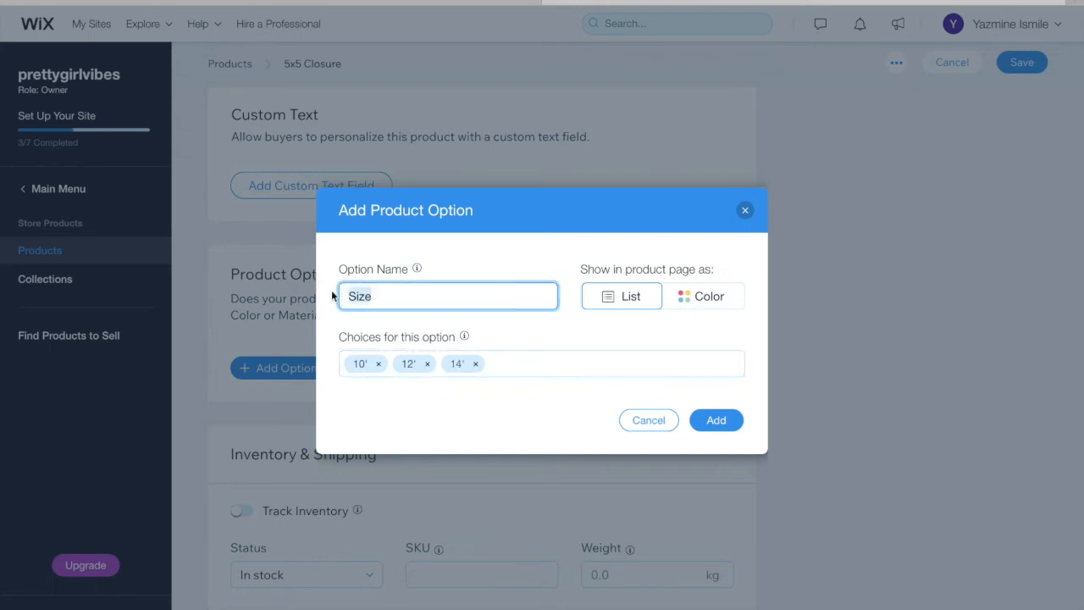
{"action": "type", "text": "Lengt"}
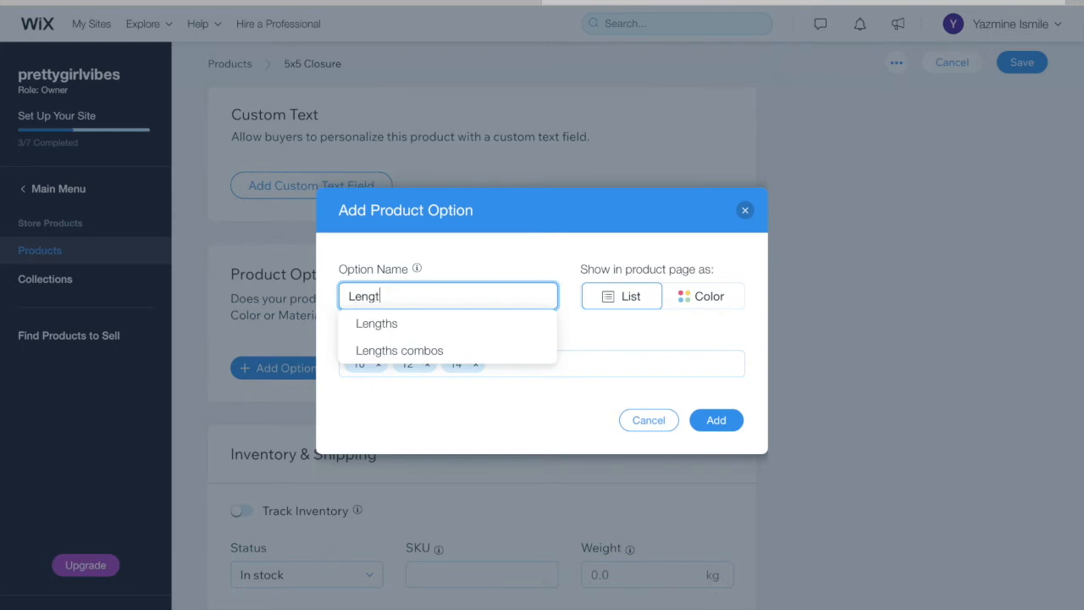
{"action": "type", "text": "hs"}
{"action": "key", "text": "Down"}
{"action": "key", "text": "Return"}
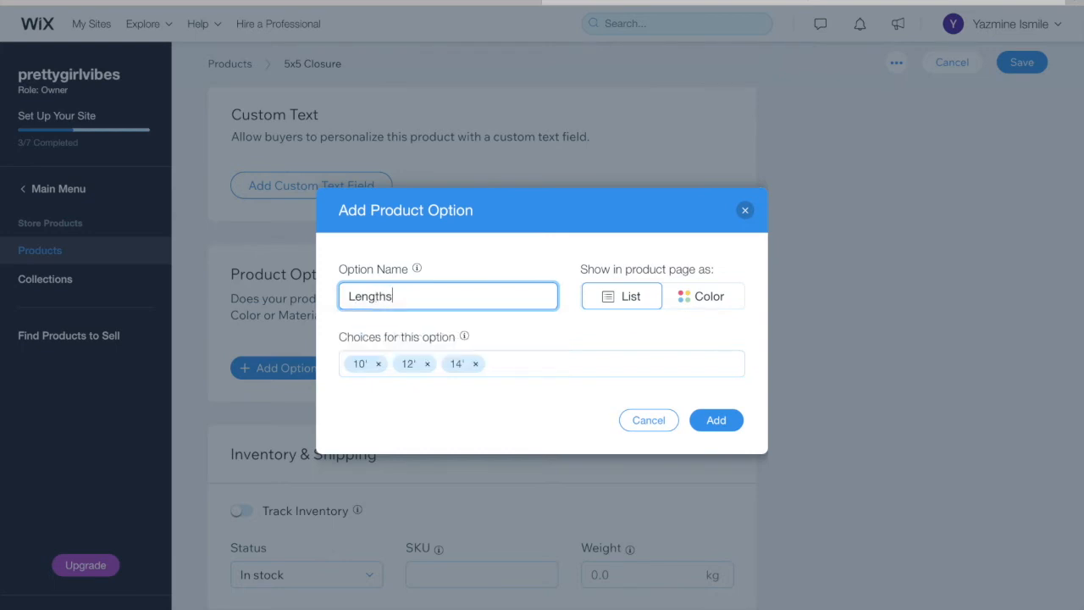
Step: Extend the Lengths option with the choices 16', 18', 20', 22' and 24'
{"action": "left_click", "coordinate": [508, 364]}
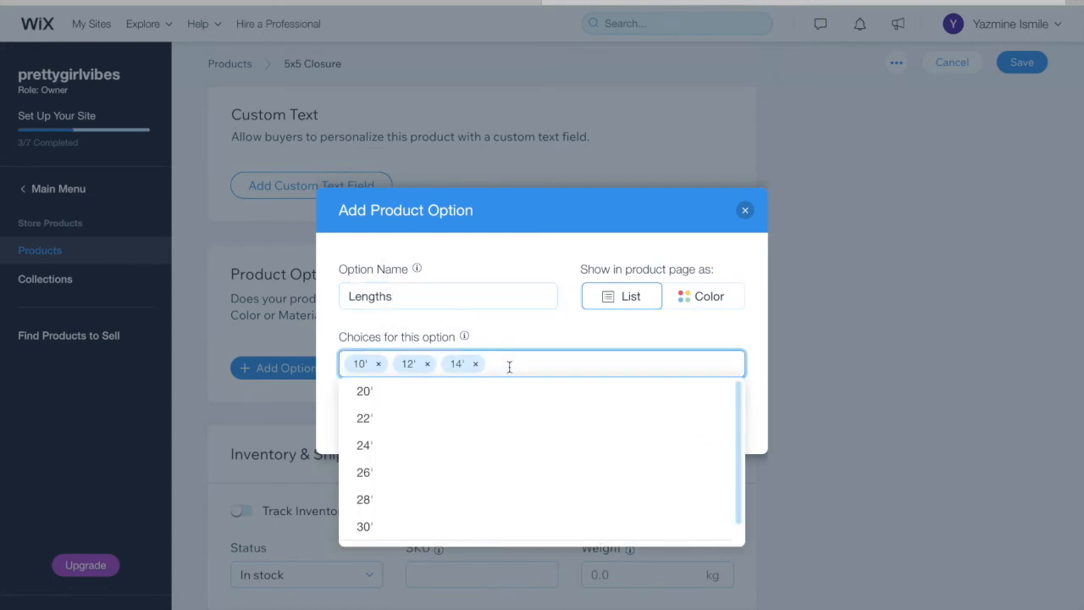
{"action": "type", "text": "16'"}
{"action": "key", "text": "Return"}
{"action": "type", "text": "18'"}
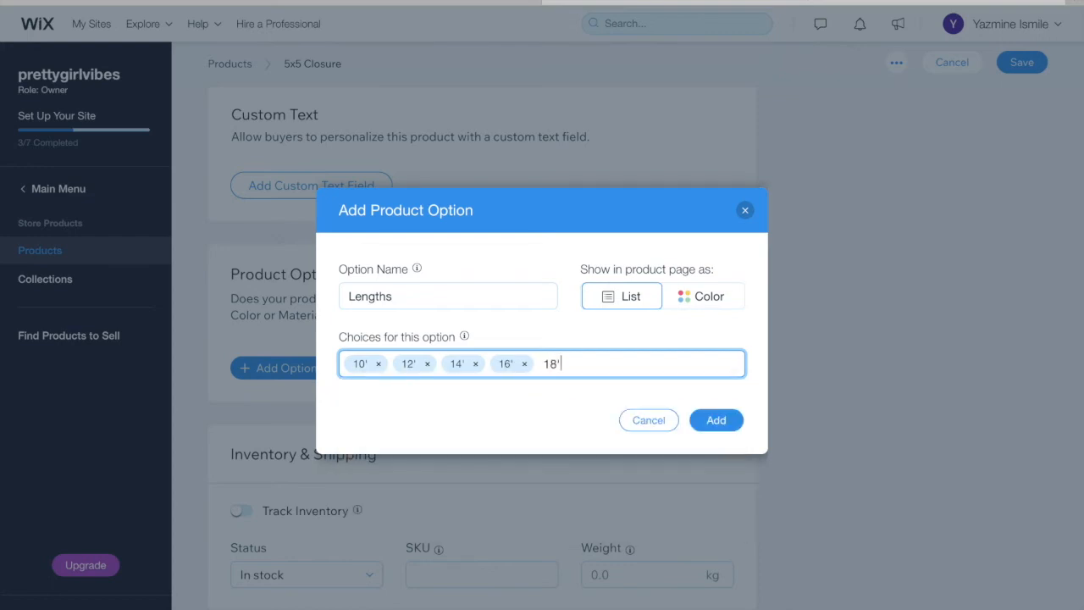
{"action": "key", "text": "Return"}
{"action": "type", "text": "20'"}
{"action": "key", "text": "Return"}
{"action": "type", "text": "22"}
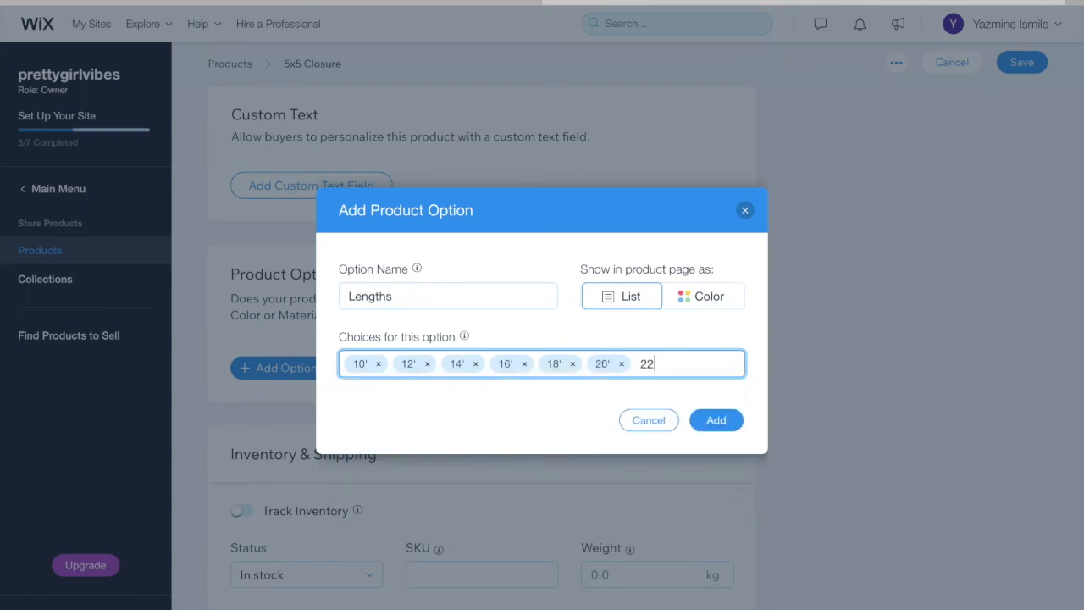
{"action": "type", "text": "'"}
{"action": "key", "text": "Return"}
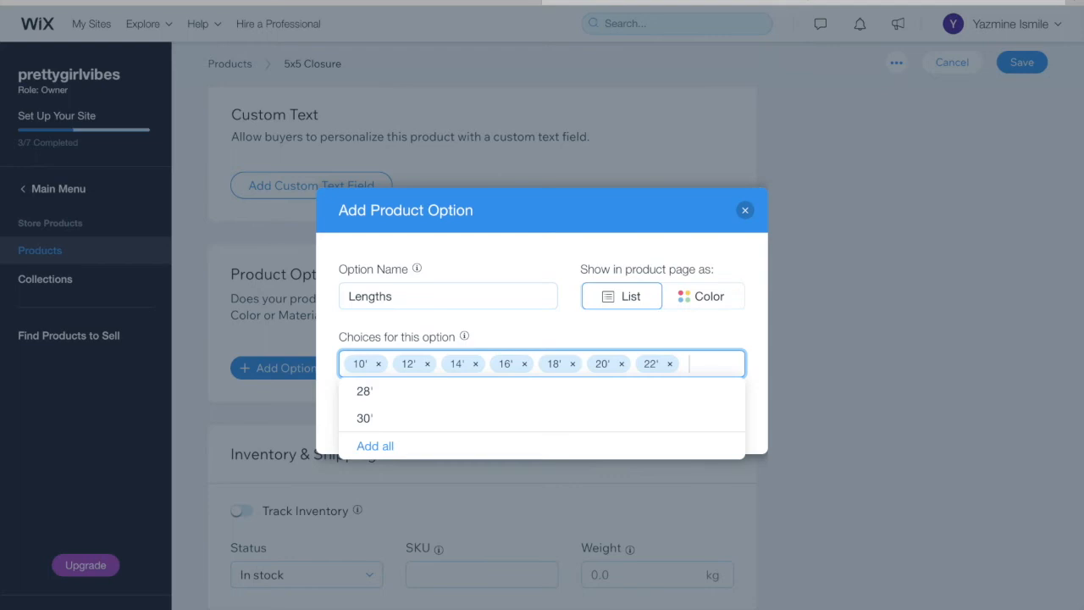
{"action": "type", "text": "24'"}
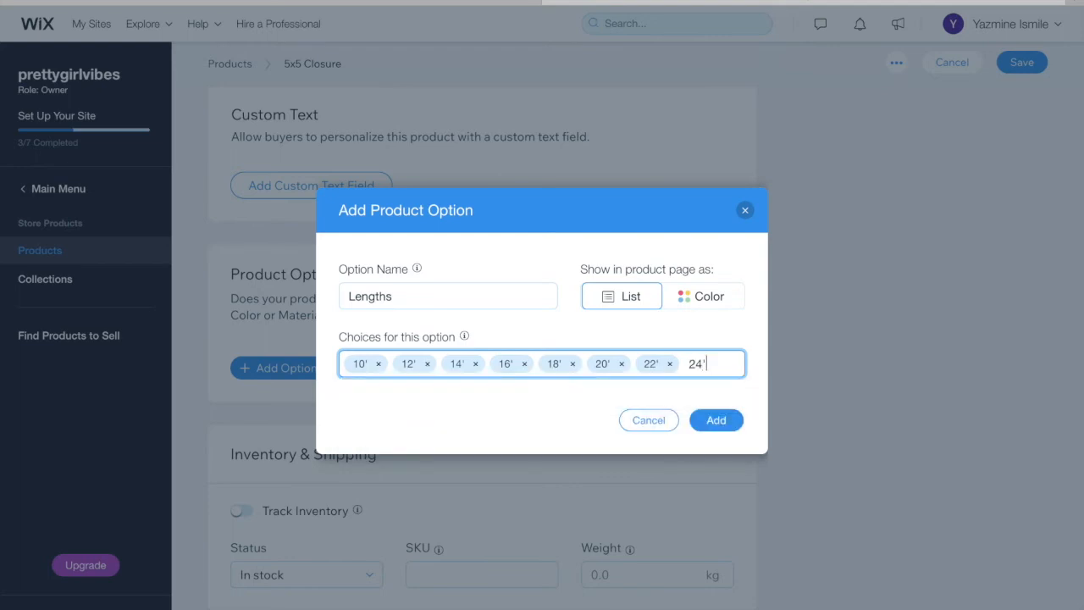
{"action": "key", "text": "Return"}
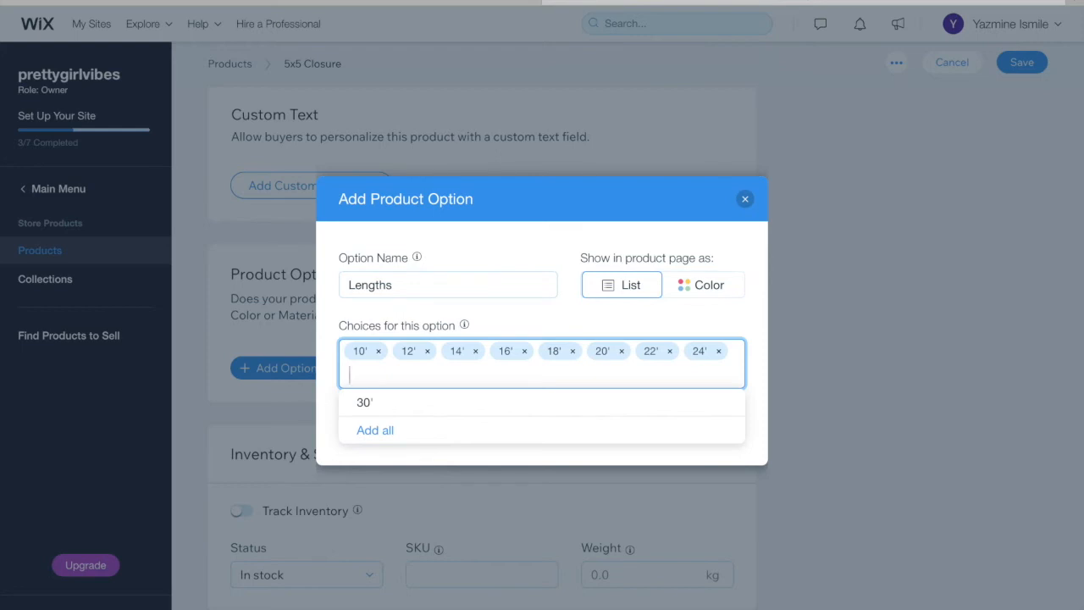
Step: Enter the choices 26', 28' and 30' and add the Lengths option to the product
{"action": "type", "text": "26"}
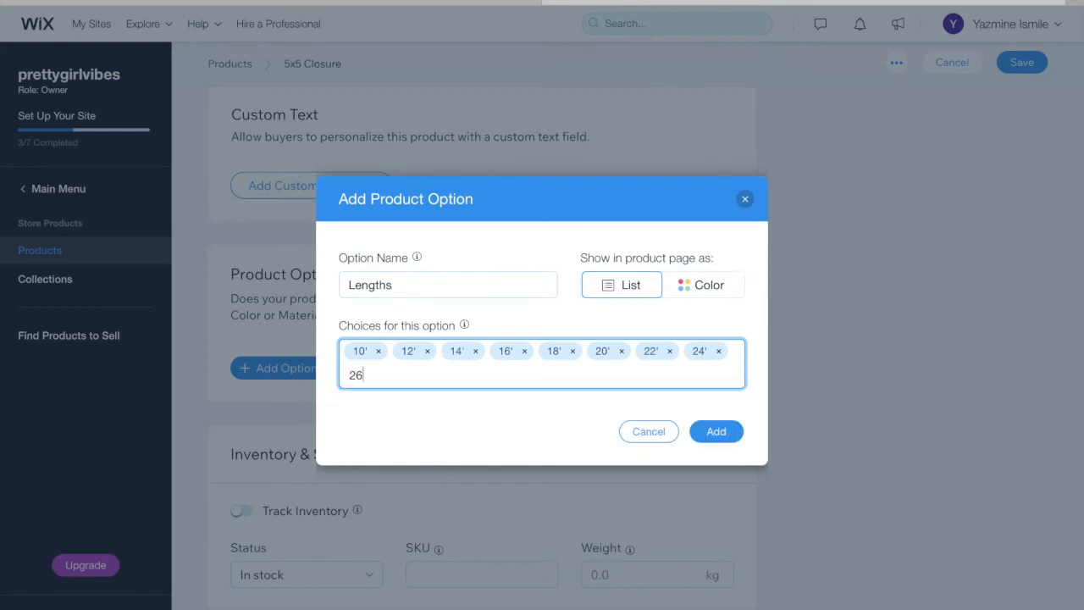
{"action": "type", "text": "'"}
{"action": "key", "text": "Return"}
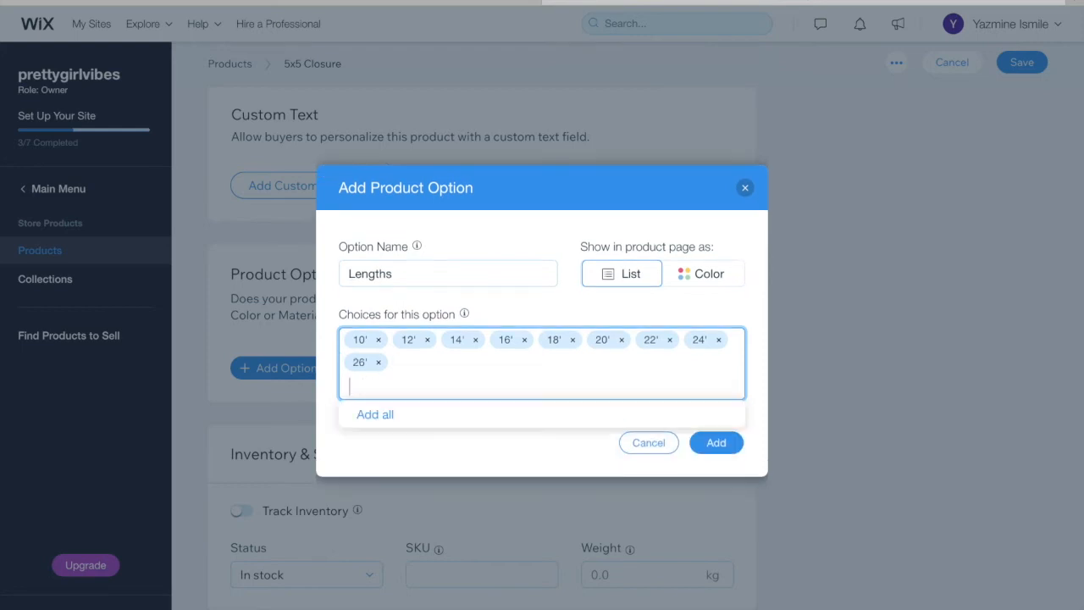
{"action": "type", "text": "28'"}
{"action": "key", "text": "Return"}
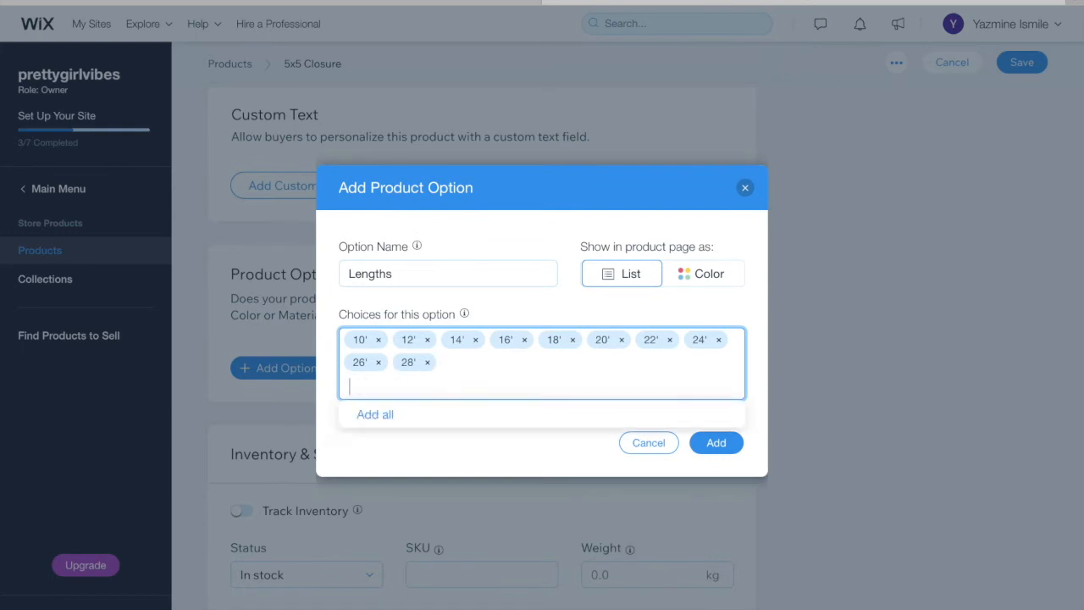
{"action": "type", "text": "30"}
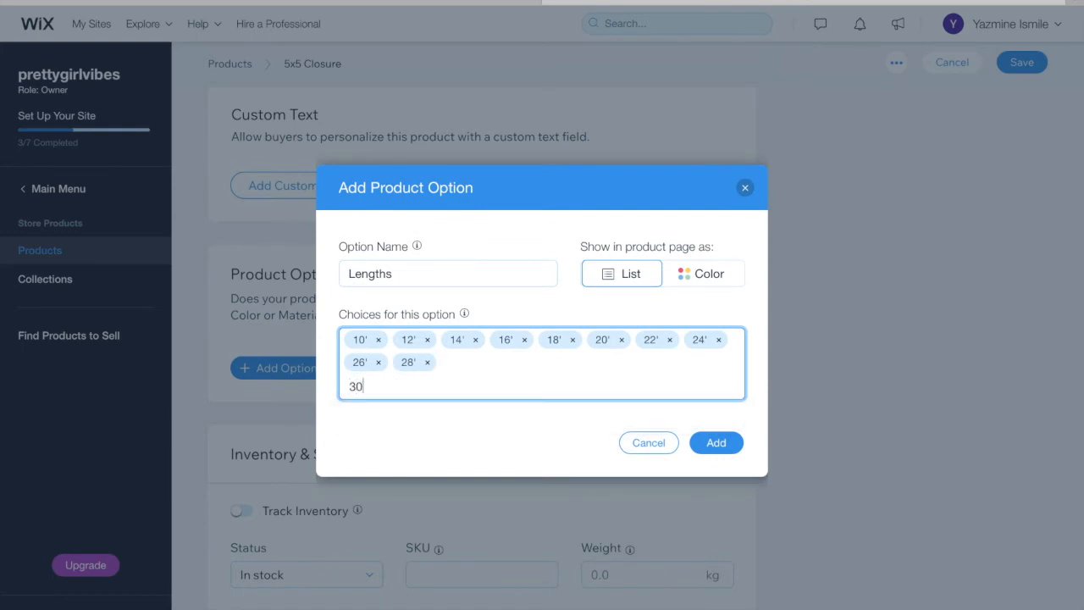
{"action": "type", "text": "'"}
{"action": "key", "text": "Return"}
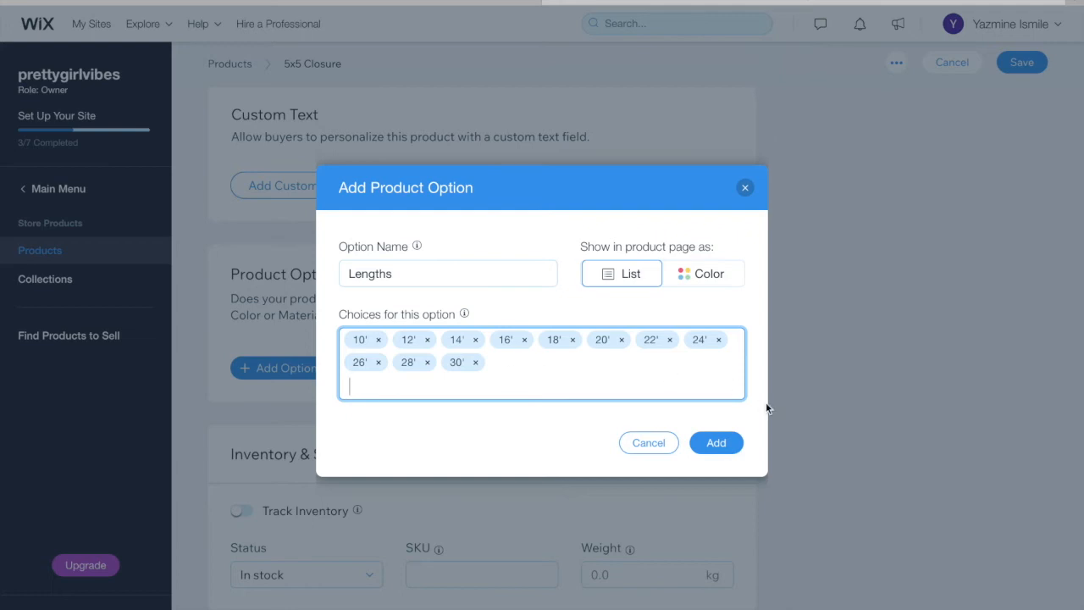
{"action": "left_click", "coordinate": [730, 447]}
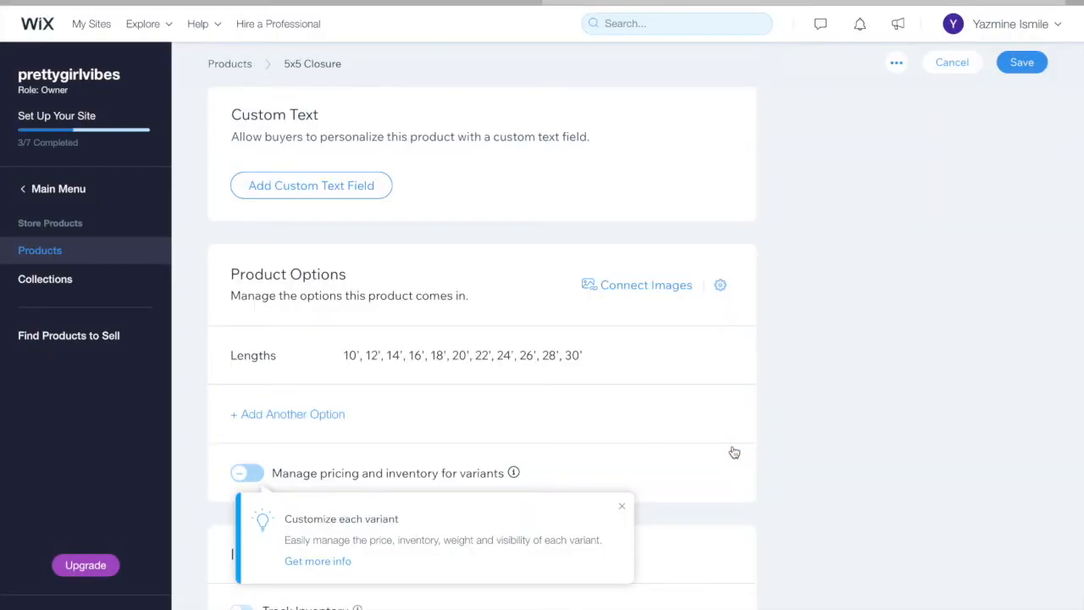
Step: Enable pricing management for variants and set the extra charge to C$10 for 12', C$20 for 14' and C$30 for 16'
{"action": "left_click", "coordinate": [249, 473]}
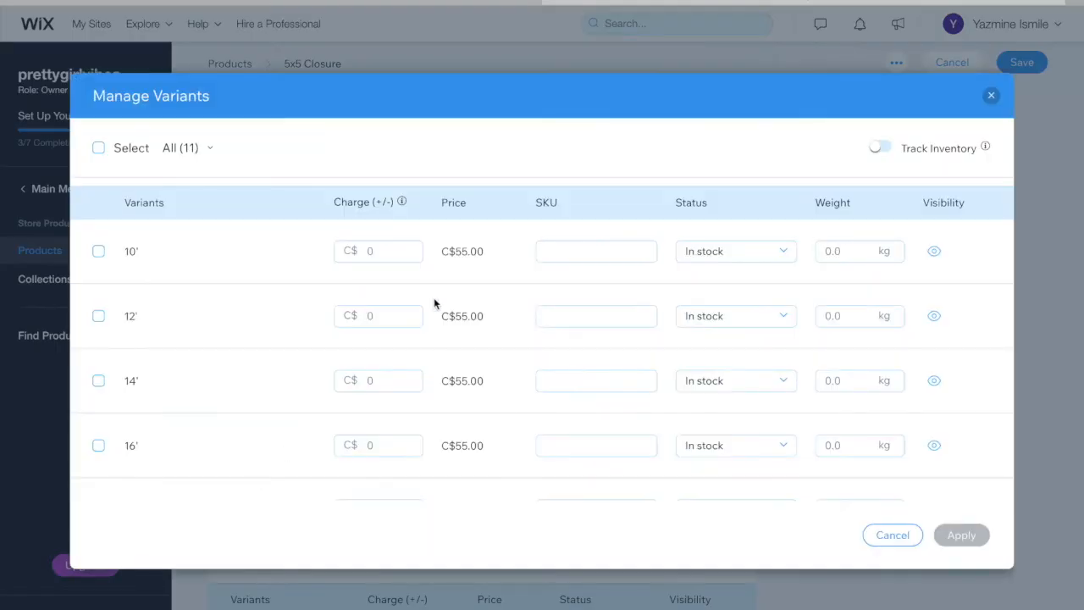
{"action": "left_click", "coordinate": [402, 253]}
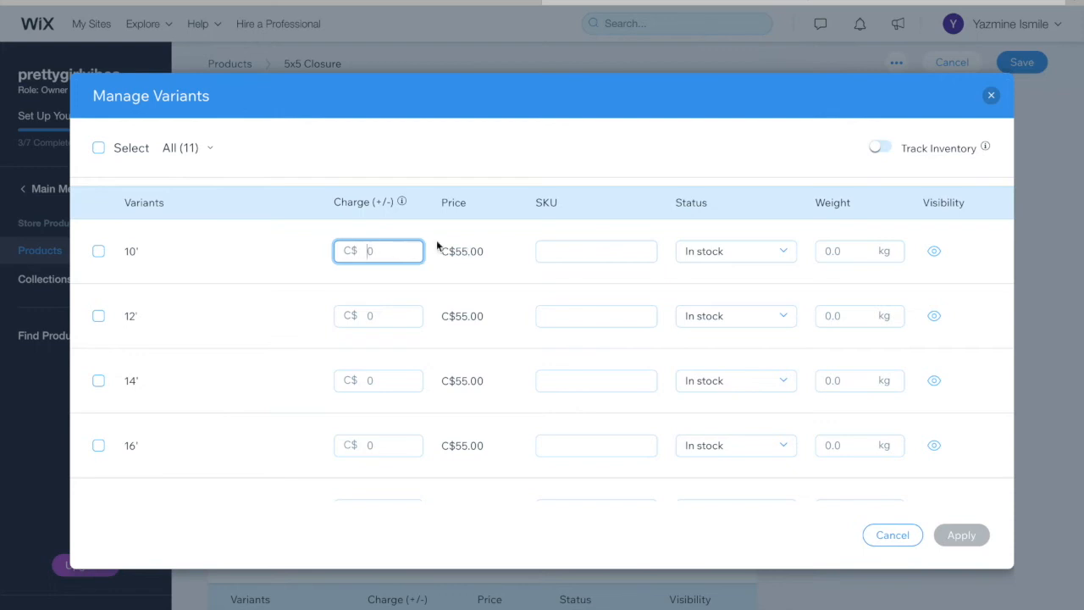
{"action": "left_click", "coordinate": [379, 320]}
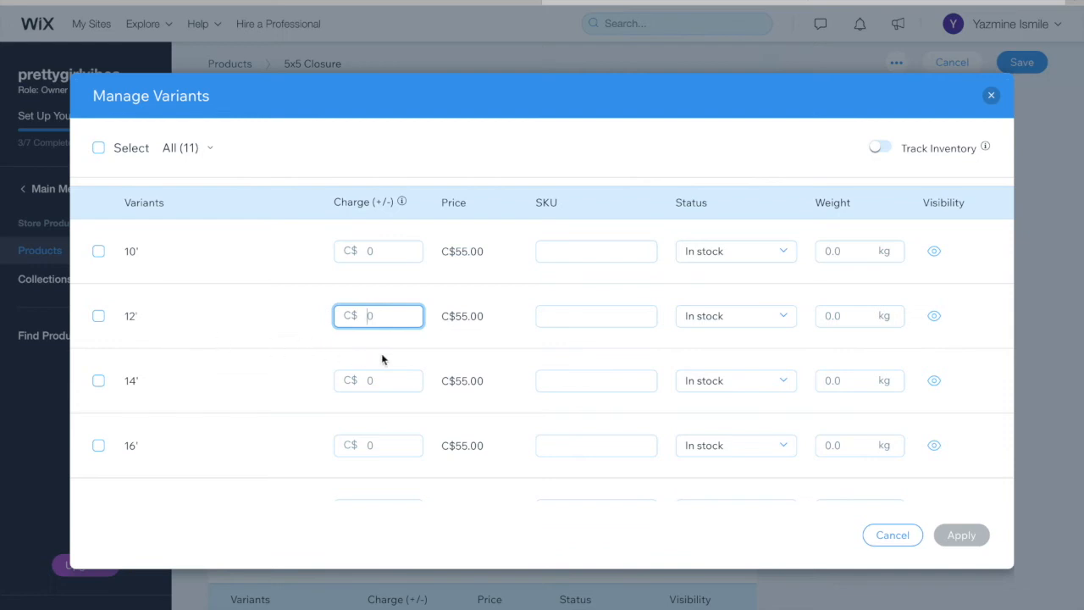
{"action": "type", "text": "10"}
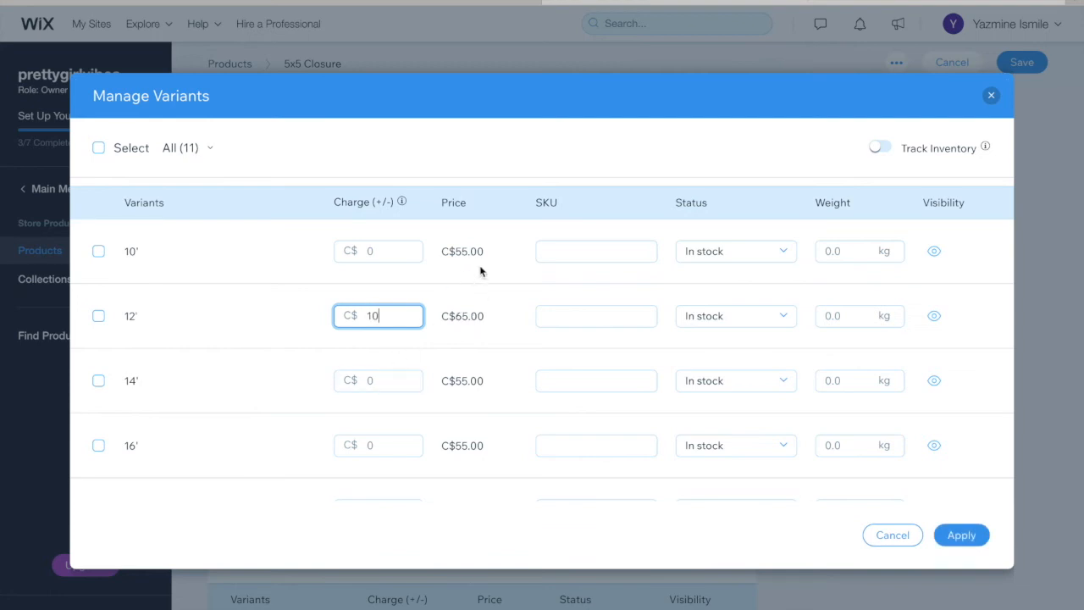
{"action": "left_click", "coordinate": [378, 383]}
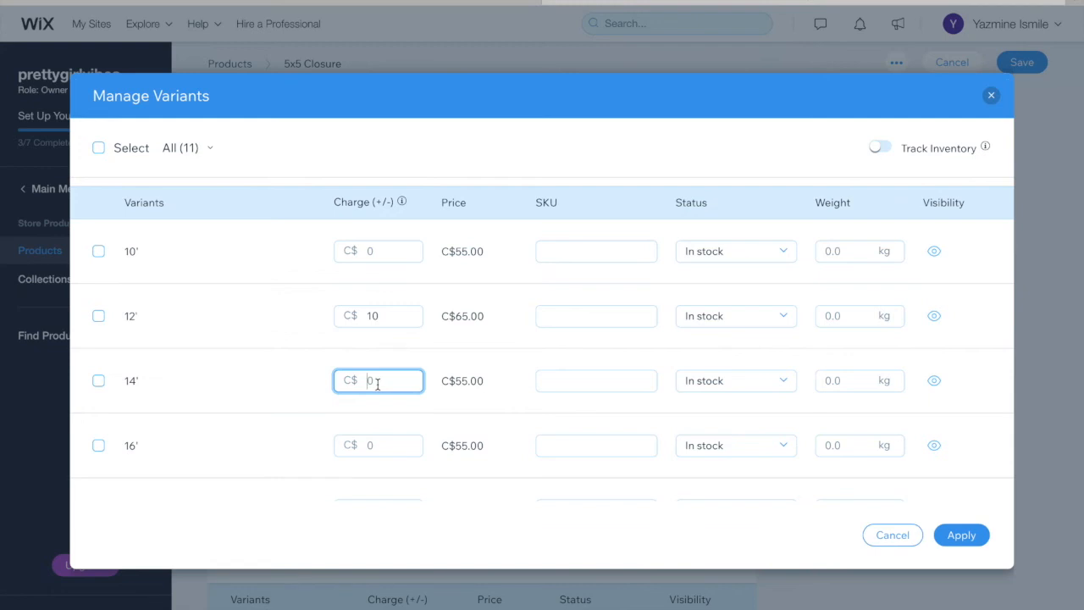
{"action": "type", "text": "20"}
{"action": "left_click", "coordinate": [381, 442]}
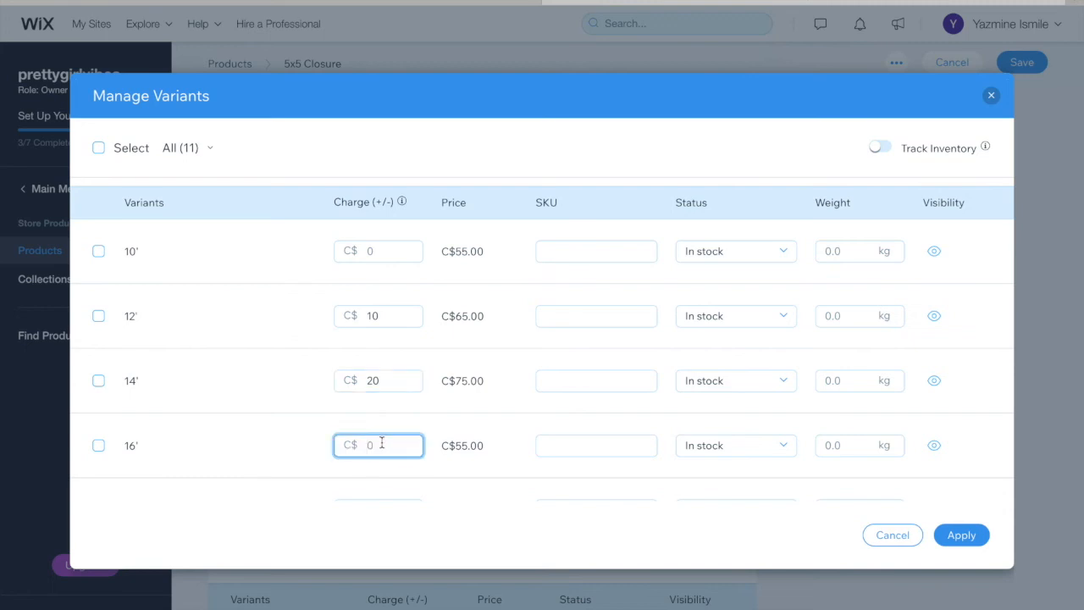
{"action": "type", "text": "30"}
Step: Set the variants' extra charge to C$40 for 18', C$50 for 20' and C$60 for 22'
{"action": "scroll", "coordinate": [381, 442], "scroll_direction": "down", "scroll_amount": 2}
{"action": "left_click", "coordinate": [388, 410]}
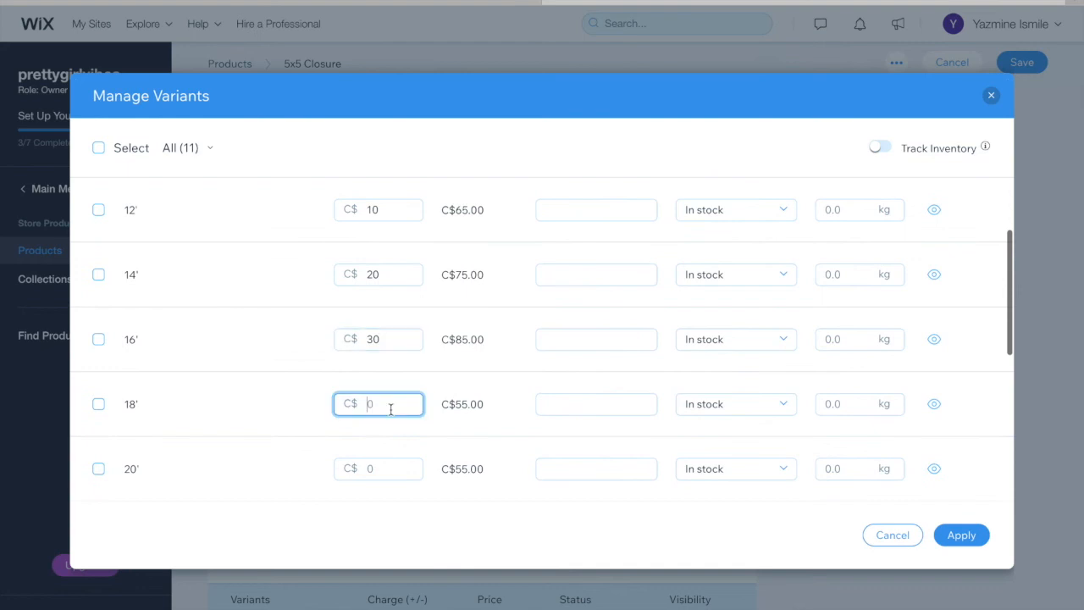
{"action": "type", "text": "40"}
{"action": "left_click", "coordinate": [400, 473]}
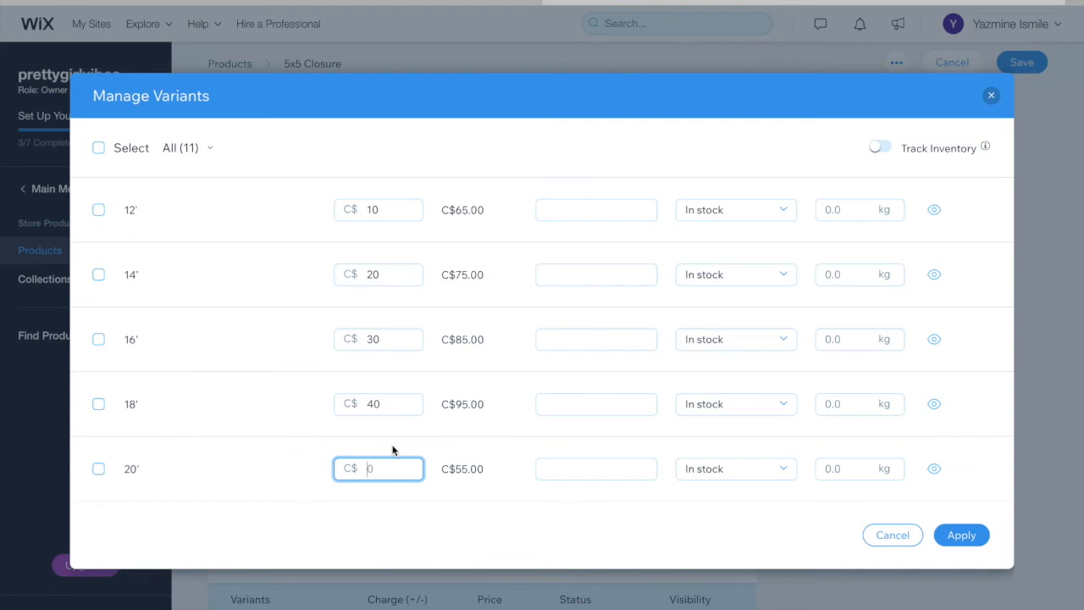
{"action": "type", "text": "50"}
{"action": "scroll", "coordinate": [392, 449], "scroll_direction": "down", "scroll_amount": 1}
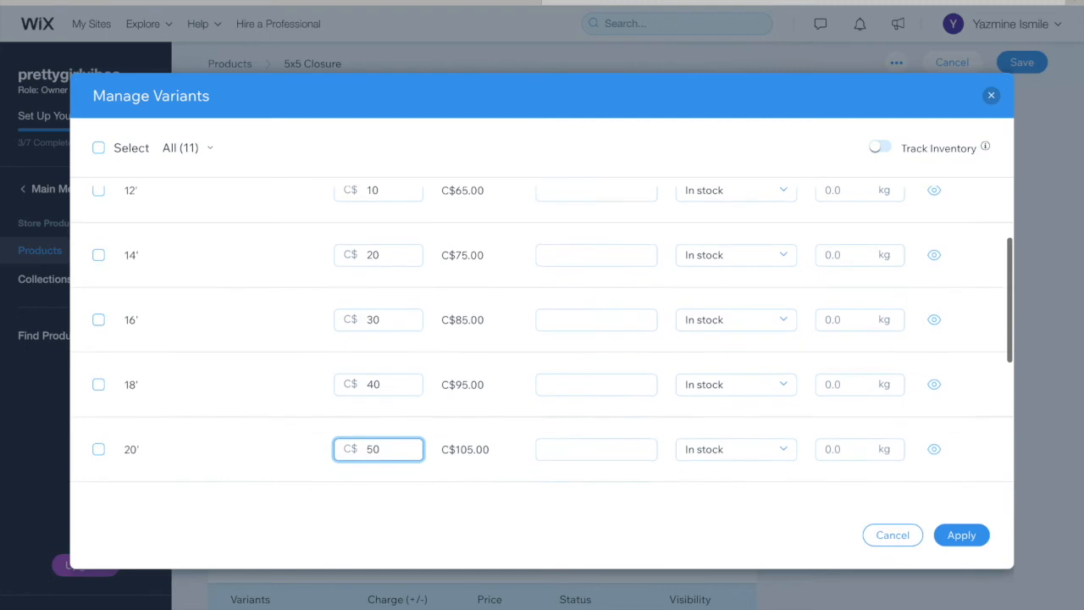
{"action": "scroll", "coordinate": [392, 440], "scroll_direction": "down", "scroll_amount": 3}
{"action": "left_click", "coordinate": [394, 437]}
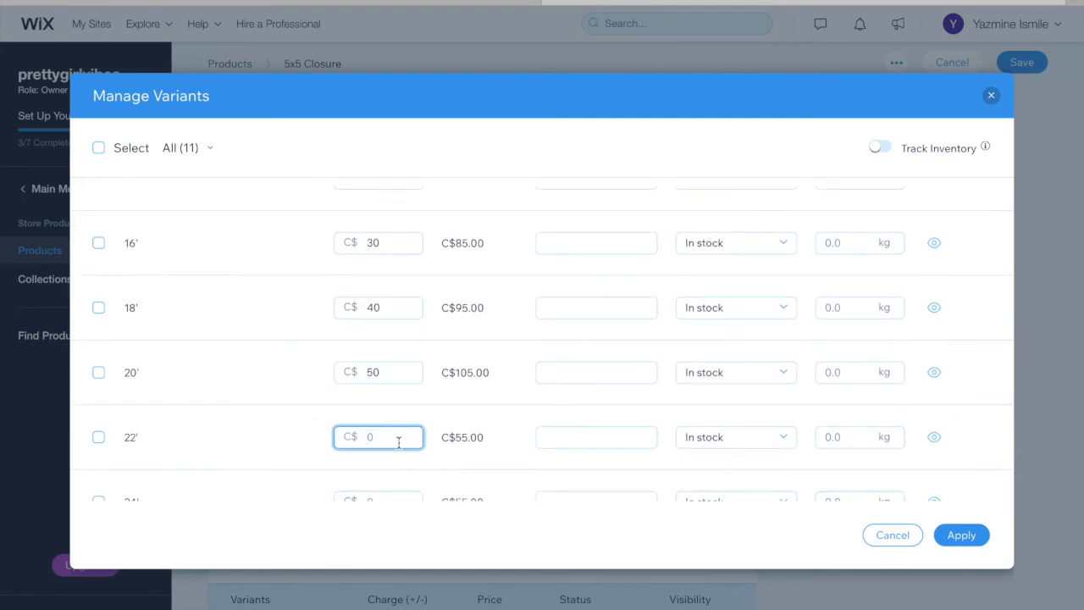
{"action": "type", "text": "60"}
Step: Set the variants' extra charge to C$70 for 24' and C$80 for 26'
{"action": "scroll", "coordinate": [398, 442], "scroll_direction": "down", "scroll_amount": 3}
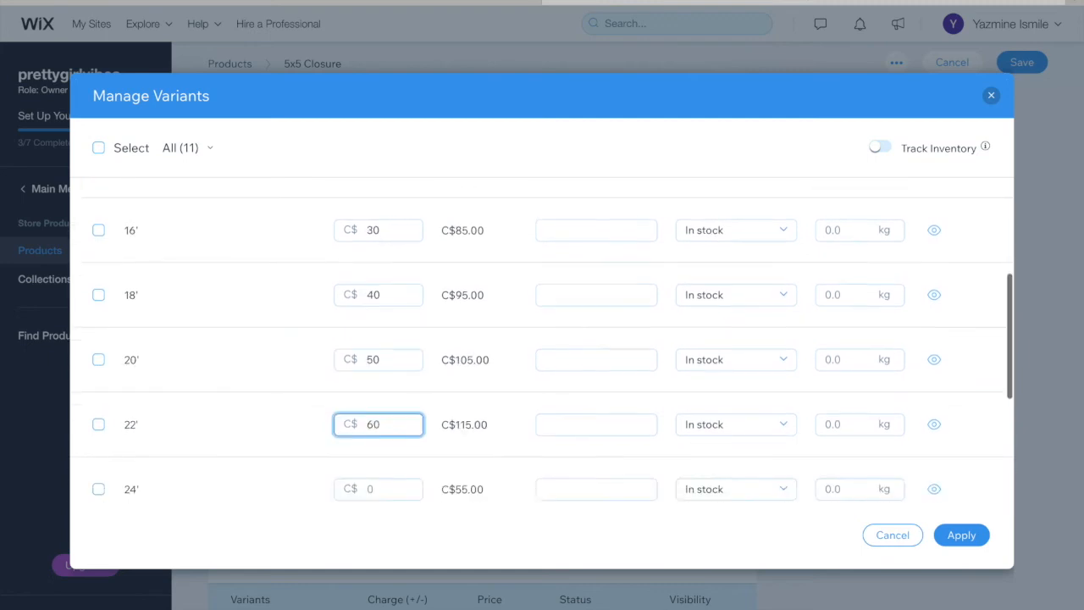
{"action": "left_click", "coordinate": [399, 419]}
{"action": "type", "text": "70"}
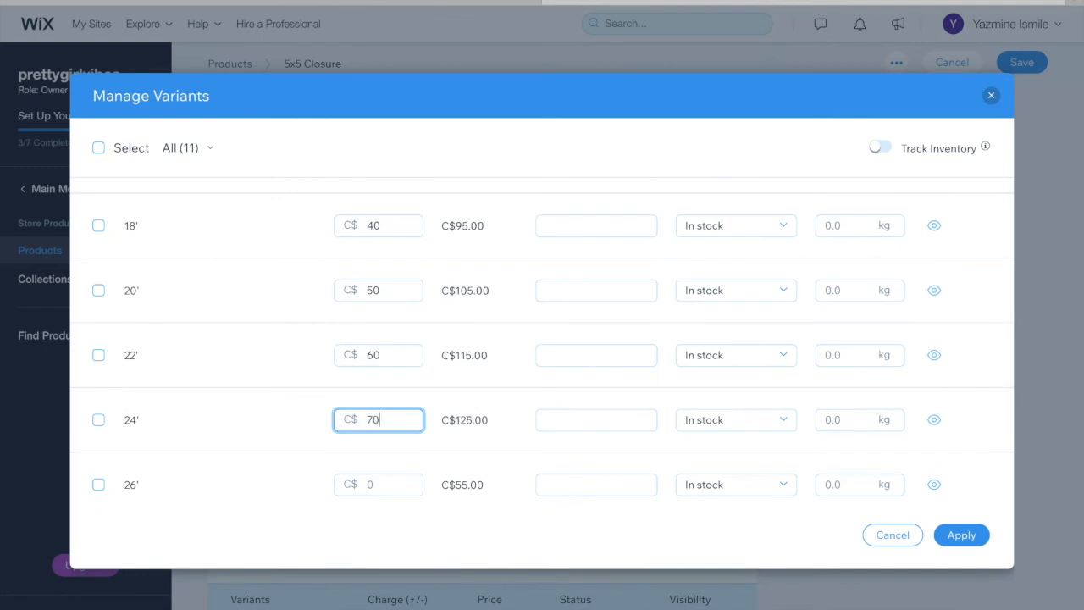
{"action": "scroll", "coordinate": [387, 441], "scroll_direction": "down", "scroll_amount": 2}
{"action": "left_click", "coordinate": [387, 443]}
{"action": "type", "text": "80"}
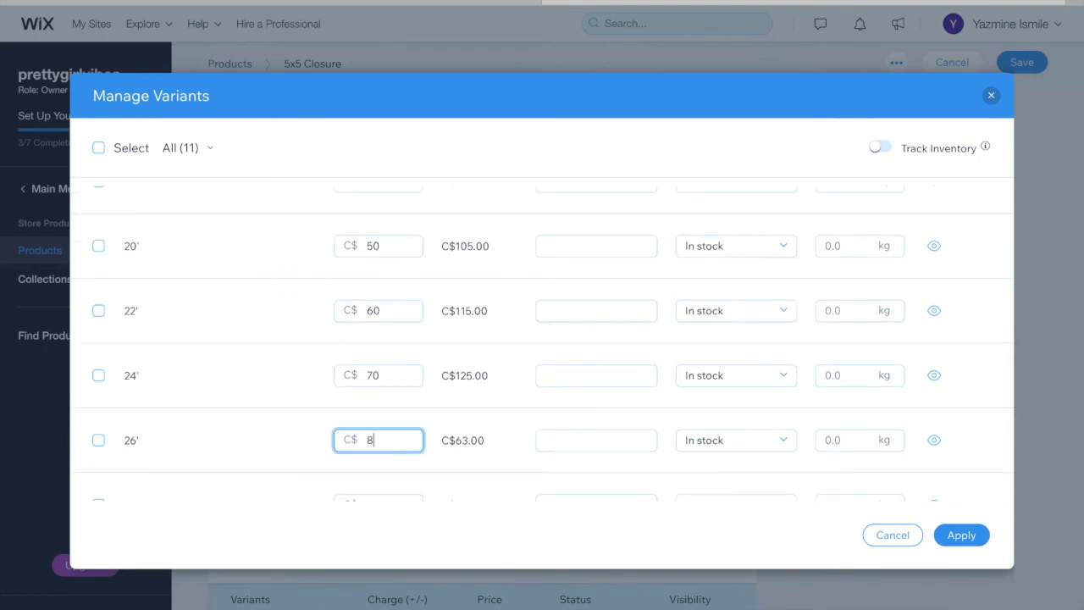
Step: Set the variants' extra charge to C$90 for 28' and C$100 for 30', and apply the variant changes
{"action": "scroll", "coordinate": [390, 434], "scroll_direction": "down", "scroll_amount": 2}
{"action": "left_click", "coordinate": [377, 428]}
{"action": "type", "text": "90"}
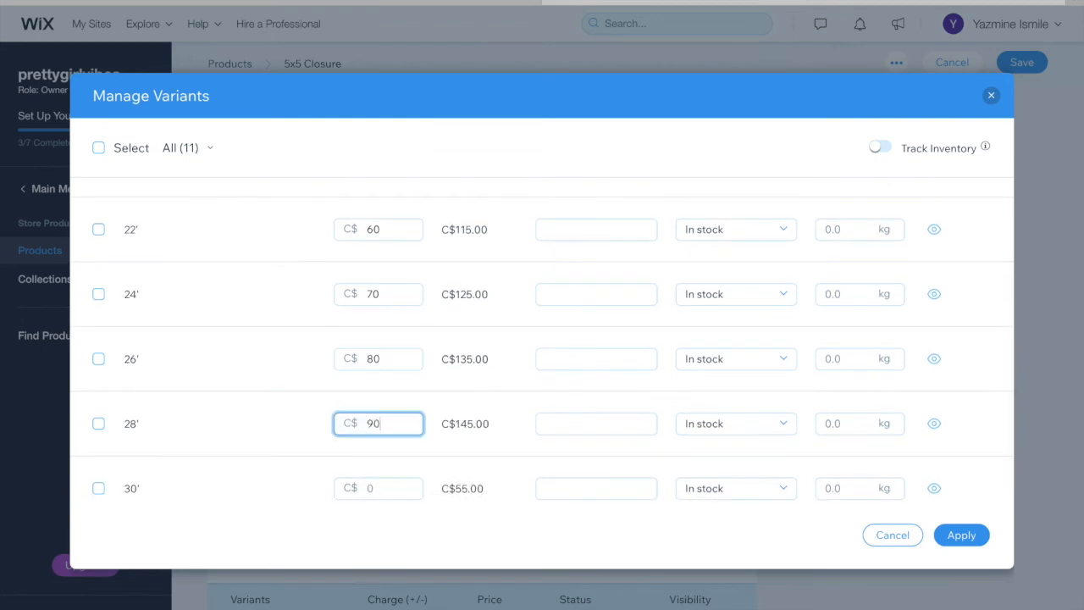
{"action": "scroll", "coordinate": [379, 431], "scroll_direction": "down", "scroll_amount": 2}
{"action": "left_click", "coordinate": [379, 431]}
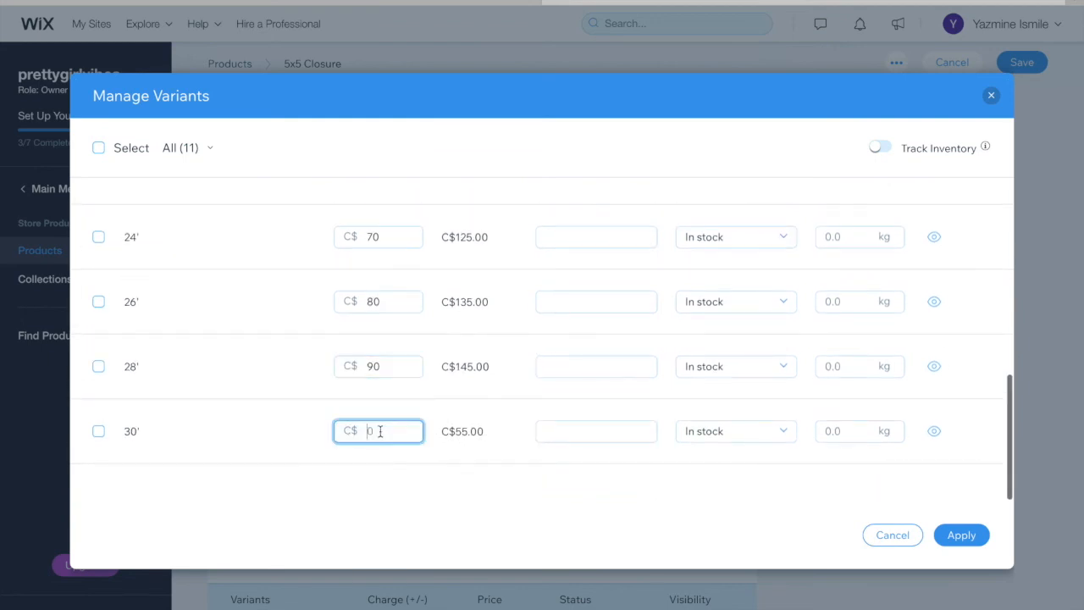
{"action": "type", "text": "10"}
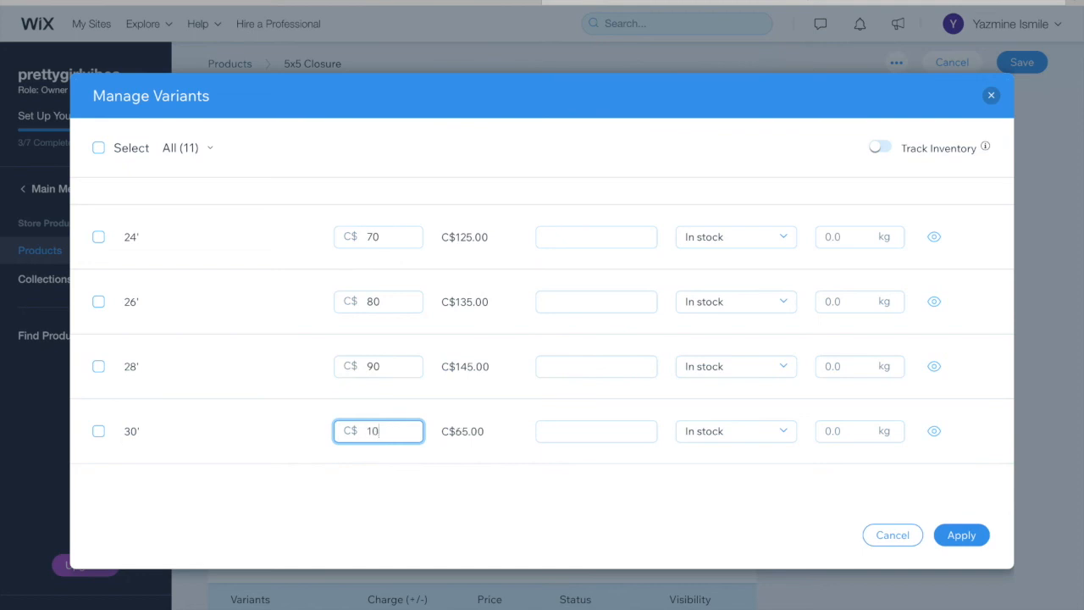
{"action": "type", "text": "0"}
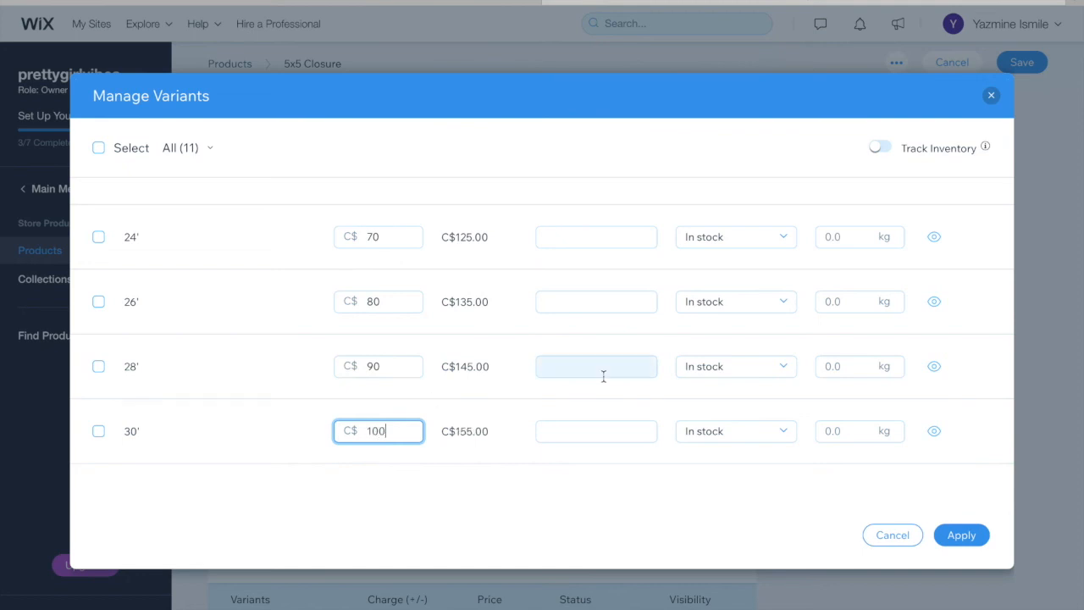
{"action": "left_click", "coordinate": [961, 536]}
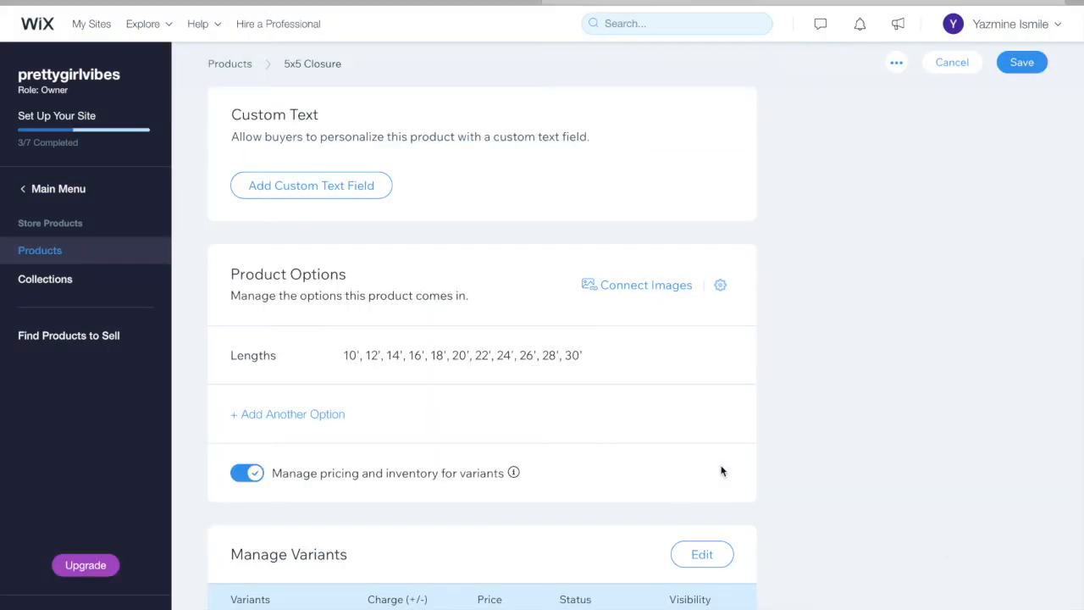
Step: Review the variant charges and the other product details, and save the 5x5 Closure product
{"action": "scroll", "coordinate": [722, 471], "scroll_direction": "down", "scroll_amount": 6}
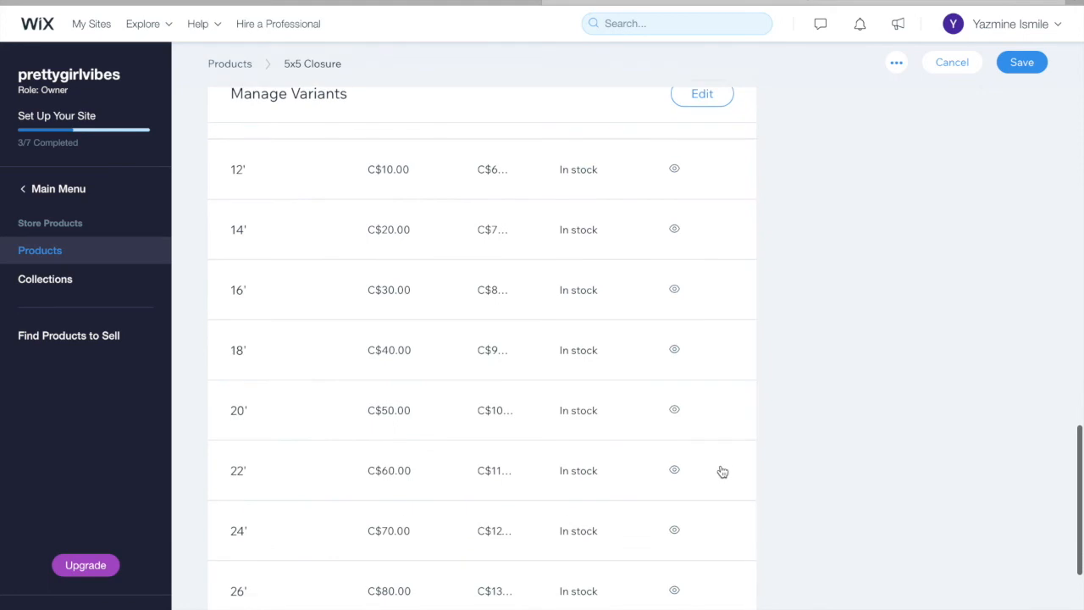
{"action": "scroll", "coordinate": [723, 471], "scroll_direction": "down", "scroll_amount": 3}
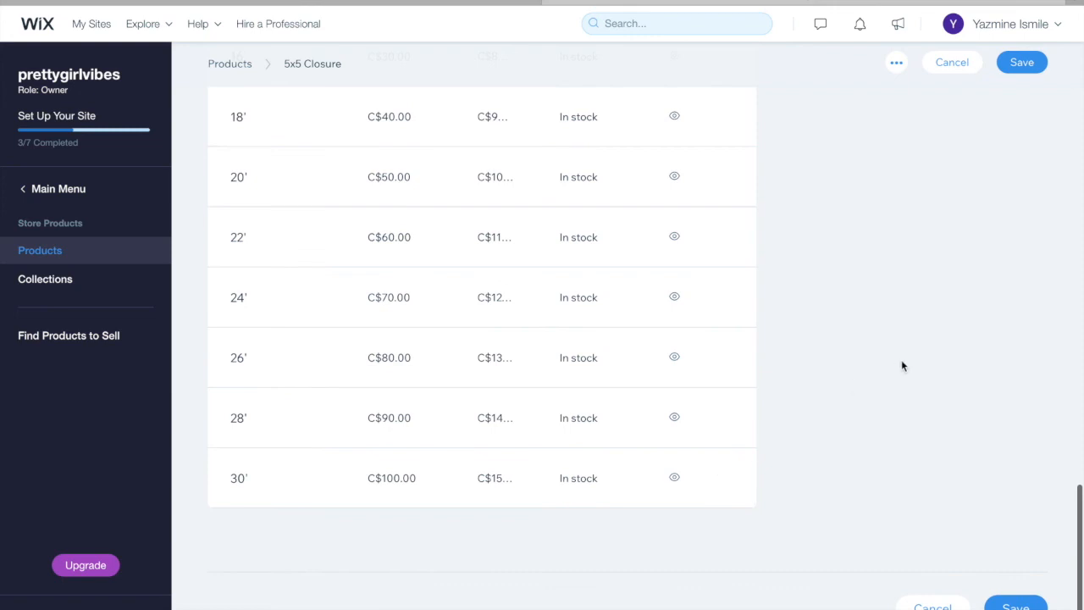
{"action": "scroll", "coordinate": [1024, 135], "scroll_direction": "up", "scroll_amount": 4}
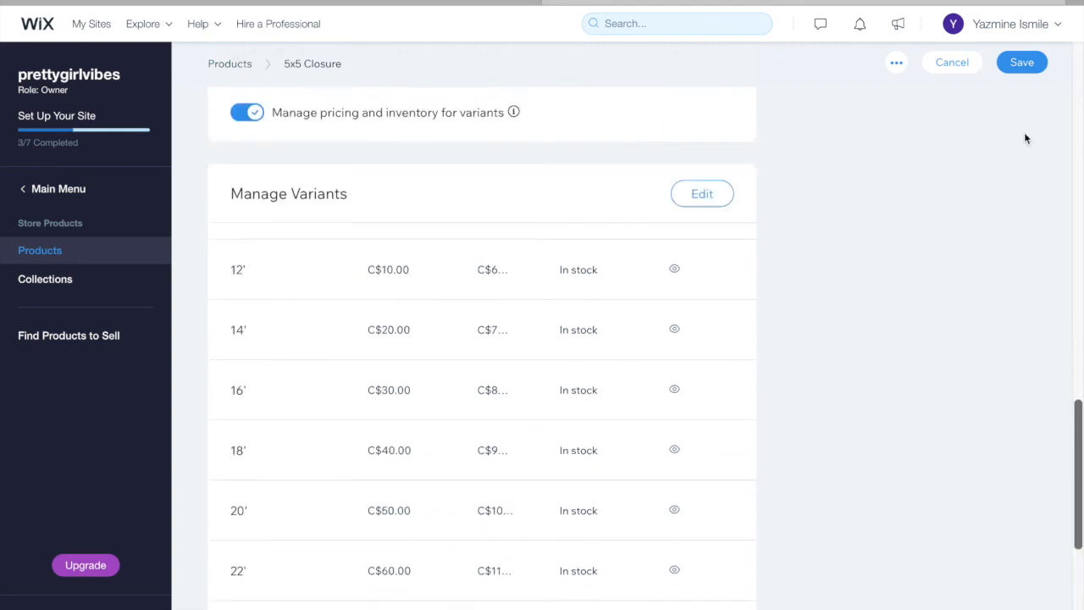
{"action": "scroll", "coordinate": [1024, 138], "scroll_direction": "up", "scroll_amount": 10}
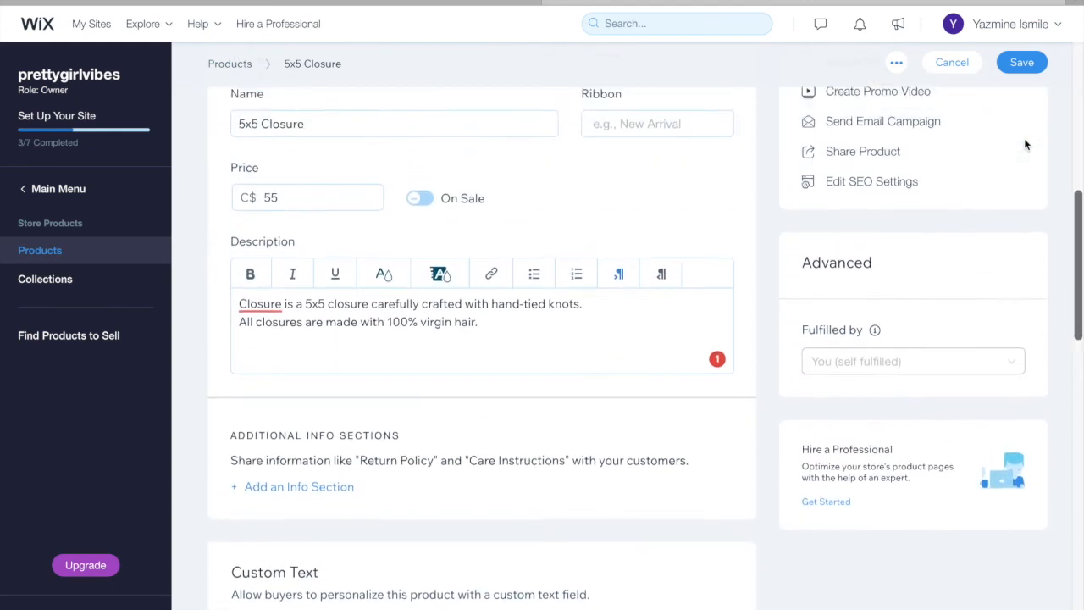
{"action": "scroll", "coordinate": [1024, 138], "scroll_direction": "up", "scroll_amount": 6}
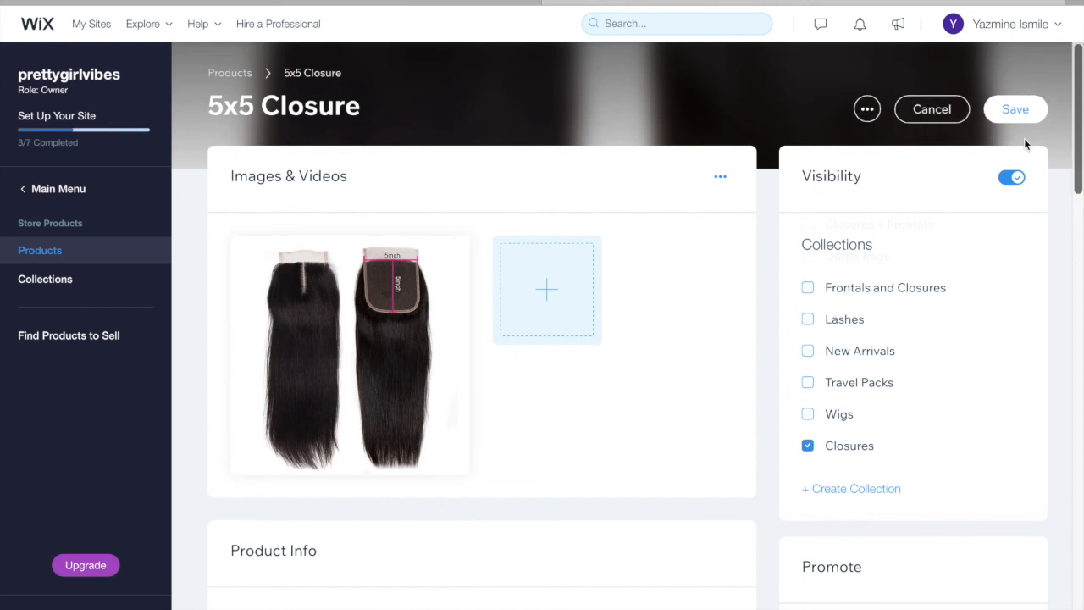
{"action": "left_click", "coordinate": [1025, 110]}
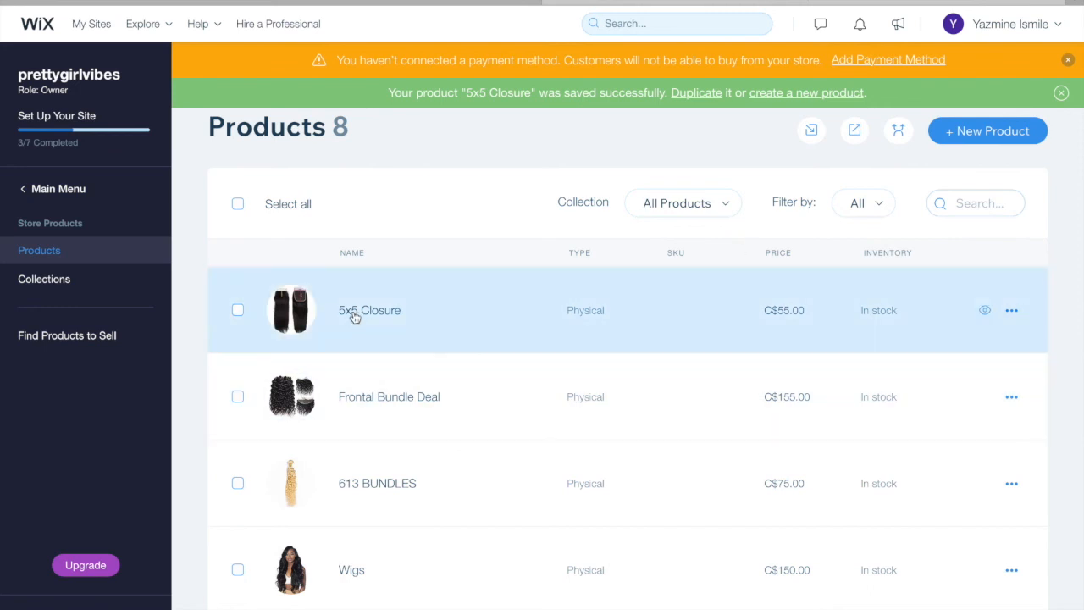
Step: Open the 5x5 Closure product page in the site editor's preview and choose the 10' length
{"action": "left_click", "coordinate": [82, 193]}
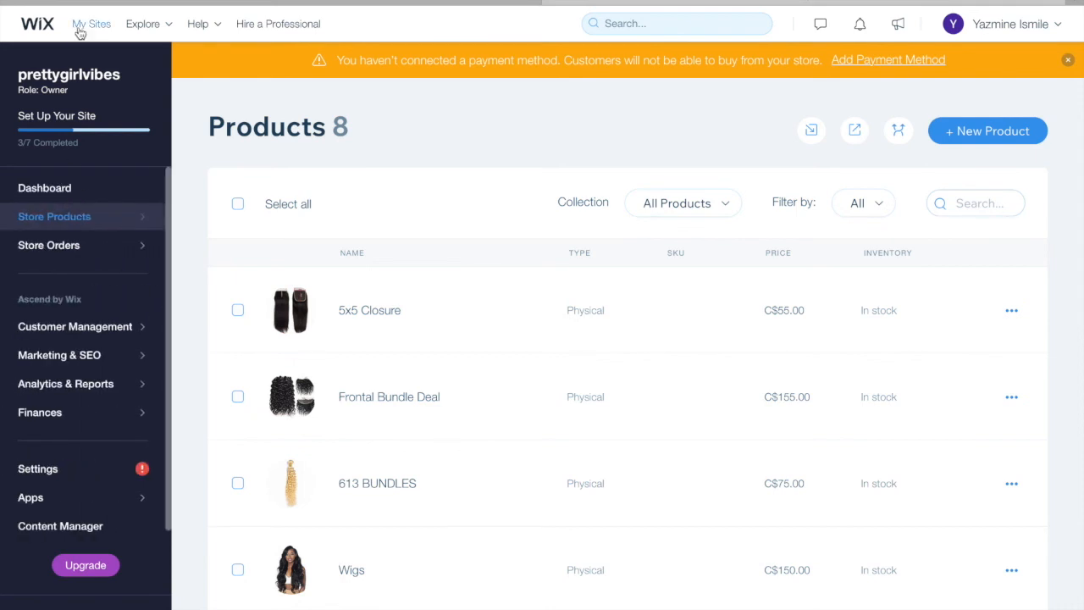
{"action": "left_click", "coordinate": [112, 606]}
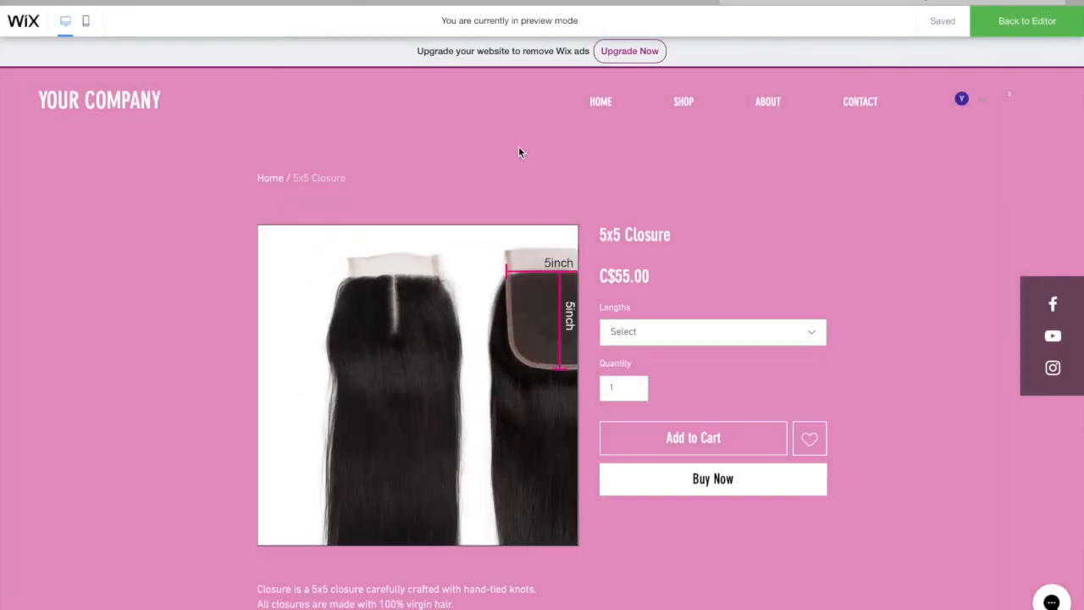
{"action": "left_click", "coordinate": [675, 334]}
{"action": "left_click", "coordinate": [662, 377]}
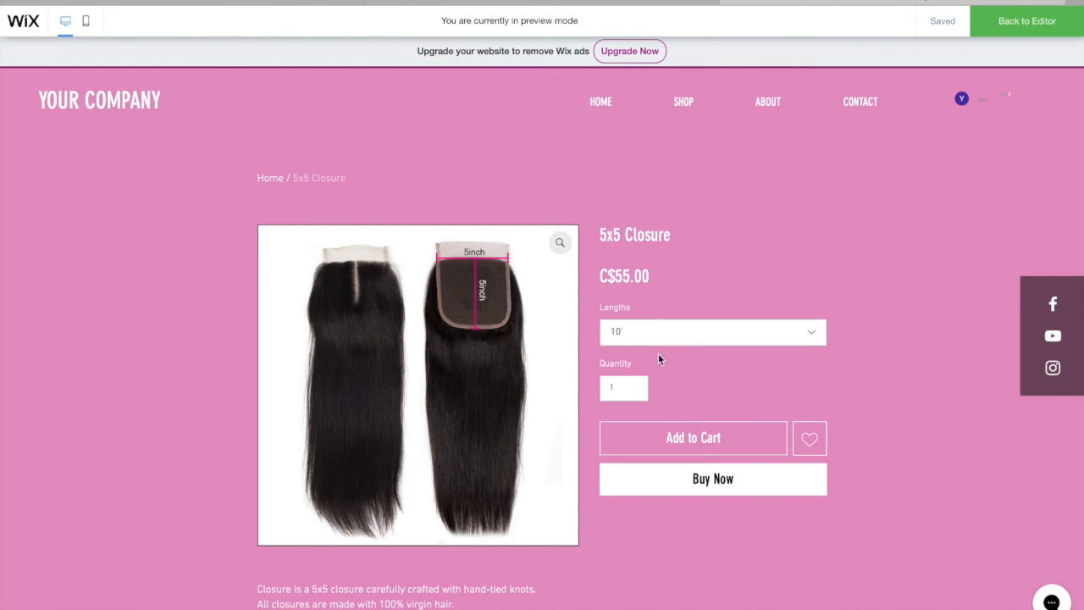
Step: Choose the 12', 14', 16' and 22' lengths in turn on the previewed product page to check each price
{"action": "left_click", "coordinate": [659, 338]}
{"action": "left_click", "coordinate": [649, 385]}
{"action": "left_click", "coordinate": [653, 338]}
{"action": "left_click", "coordinate": [648, 410]}
{"action": "left_click", "coordinate": [673, 335]}
{"action": "left_click", "coordinate": [661, 436]}
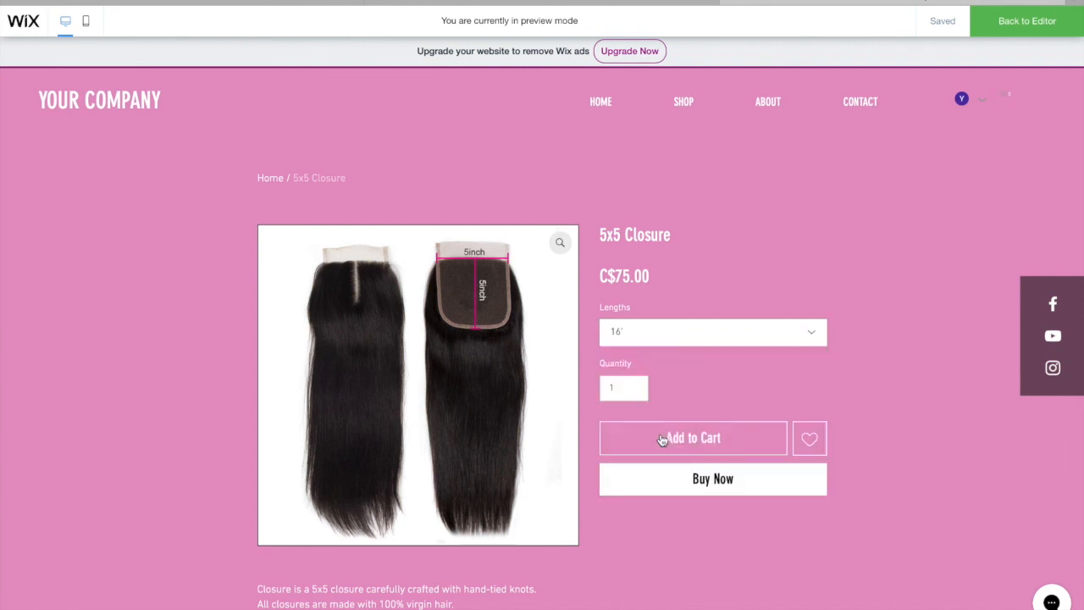
{"action": "left_click", "coordinate": [683, 342]}
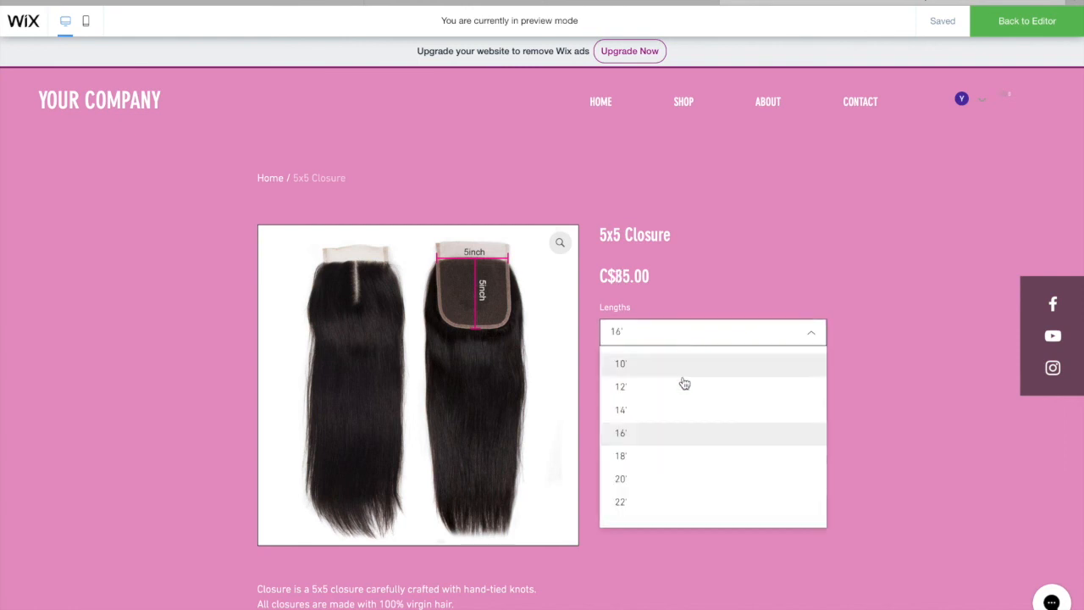
{"action": "left_click", "coordinate": [666, 507]}
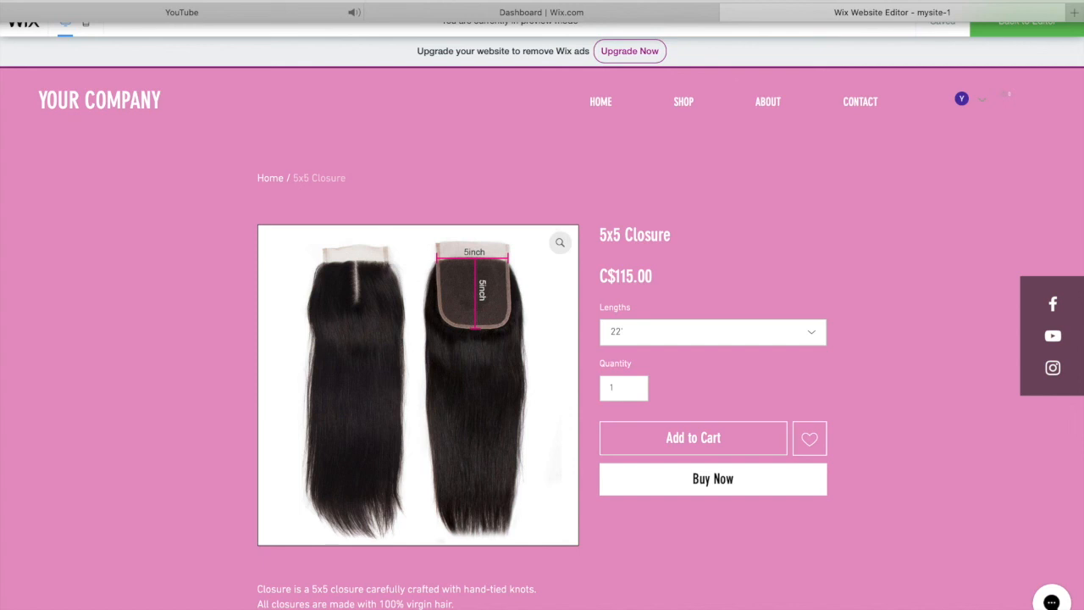
{"action": "left_click", "coordinate": [600, 102]}
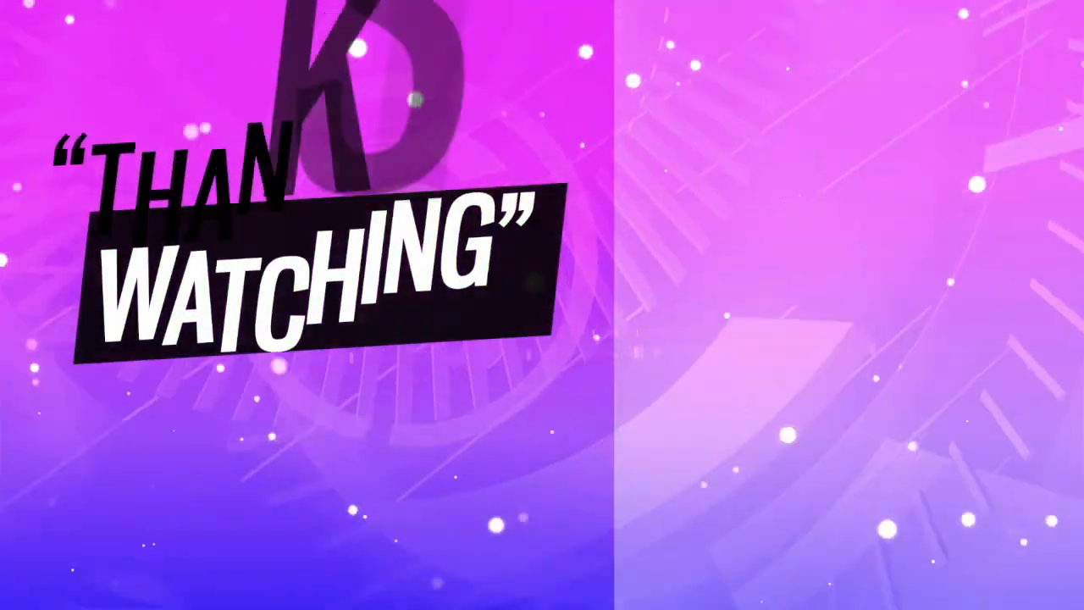